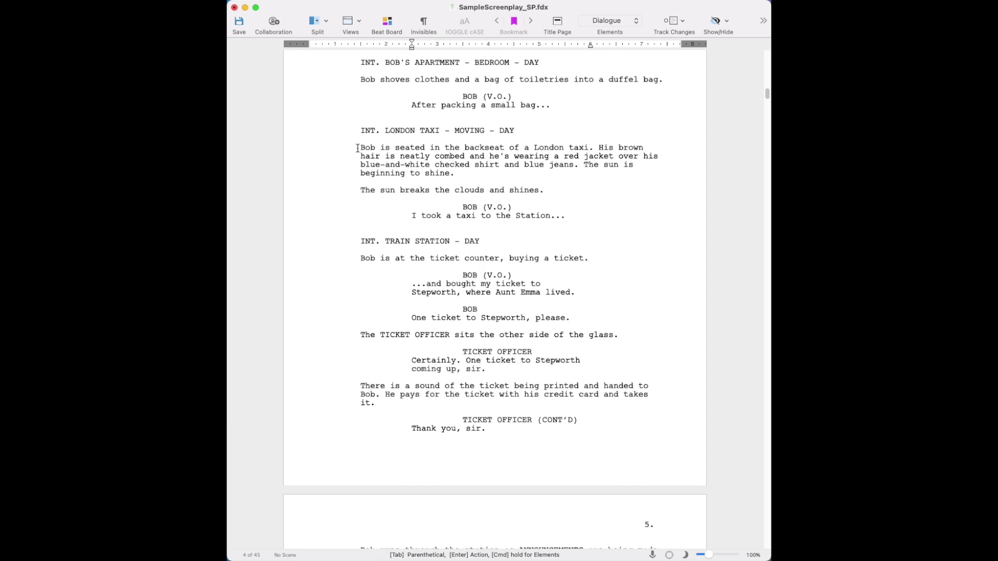
Change 'Bob is seated' to 'Bob sits' in the taxi action line
left_click(357, 149)
scroll(354, 154, "down", 2)
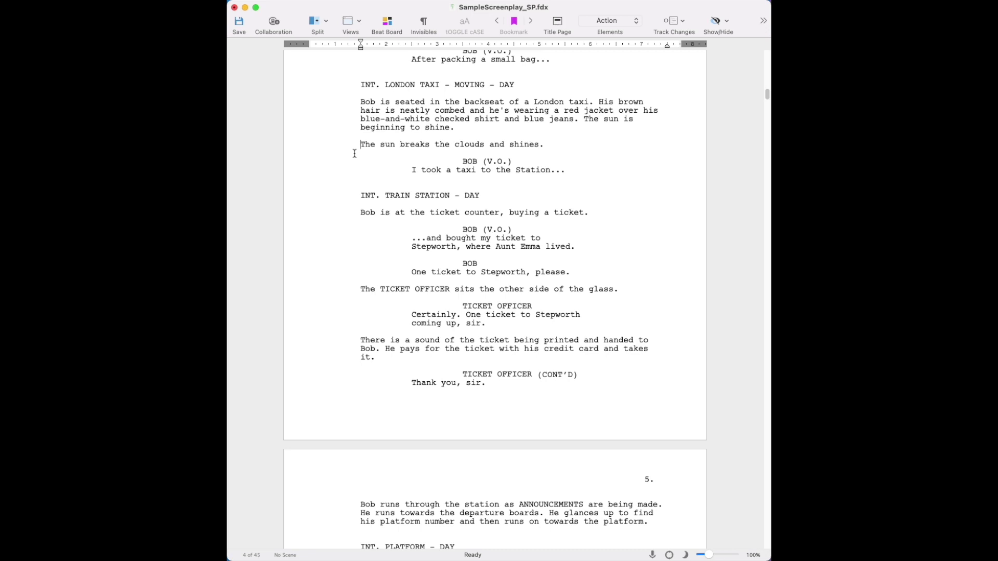
double_click(384, 102)
key("BackSpace")
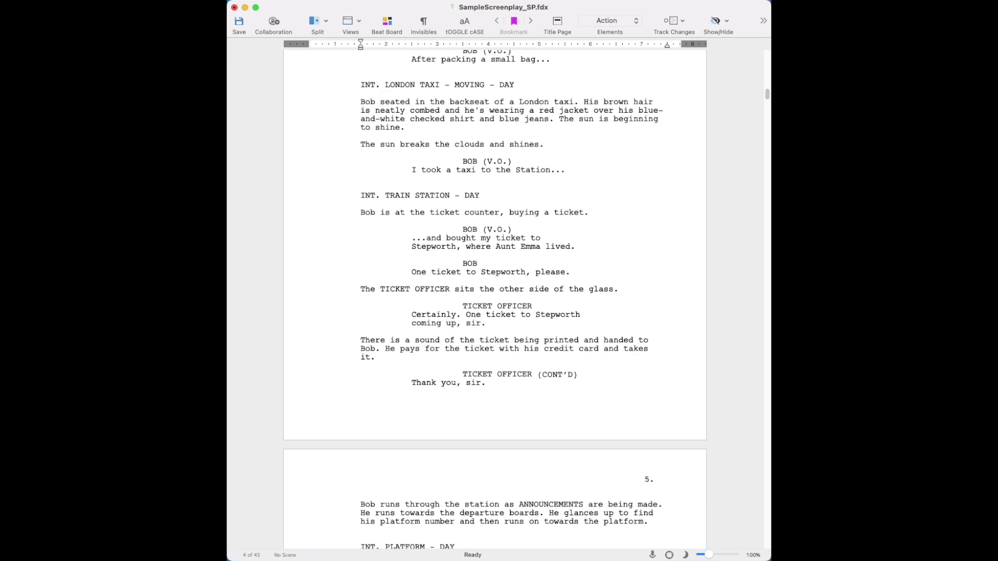
double_click(395, 102)
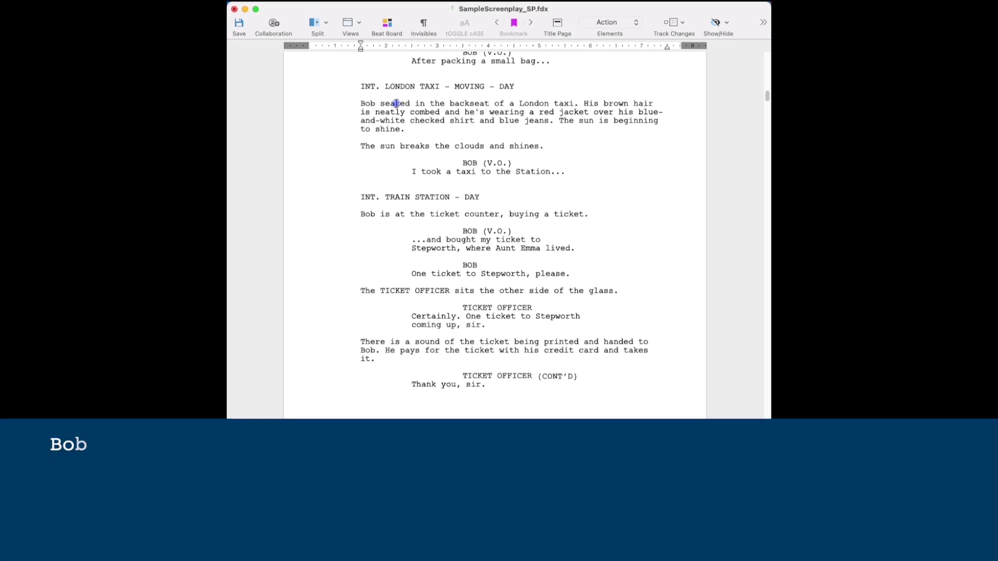
type("sits")
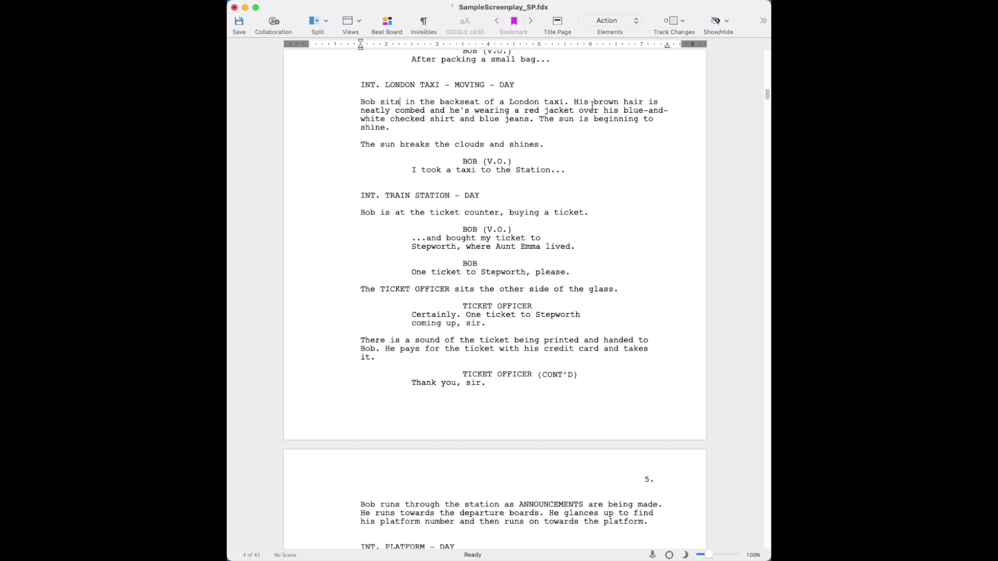
Change 'he's wearing' to 'he wears' in the taxi description of Bob's red jacket
type("wear")
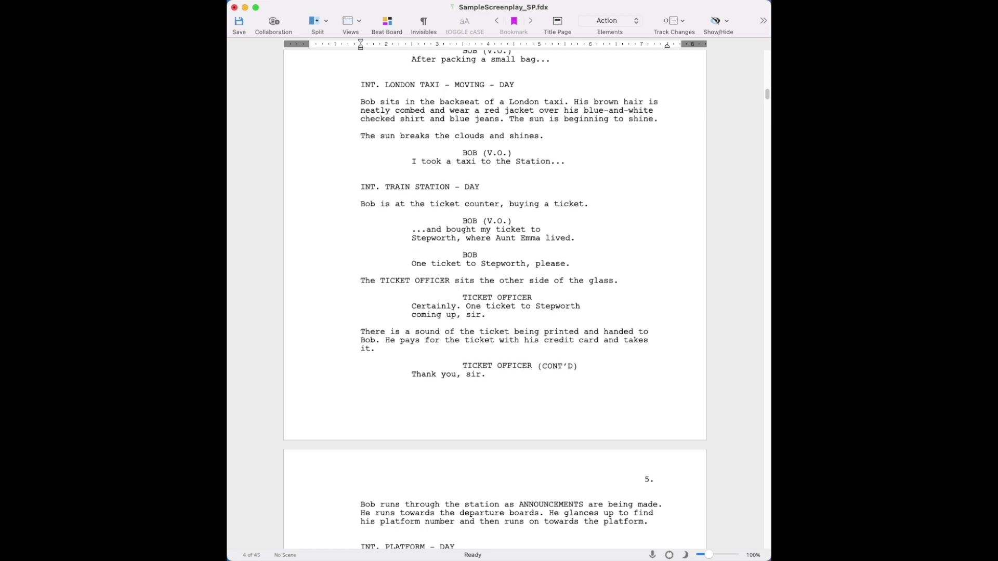
type("s")
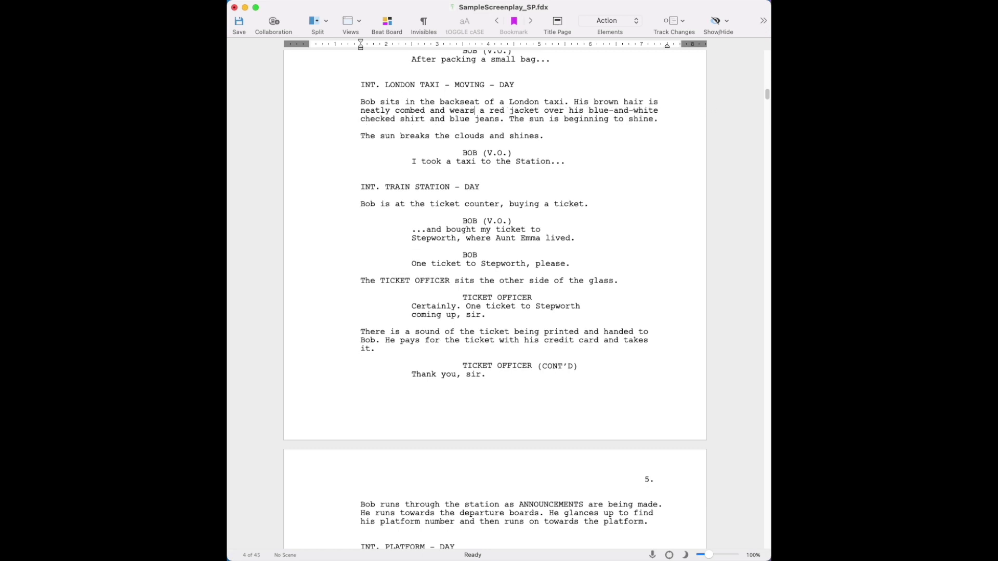
key("alt+Left")
type("he")
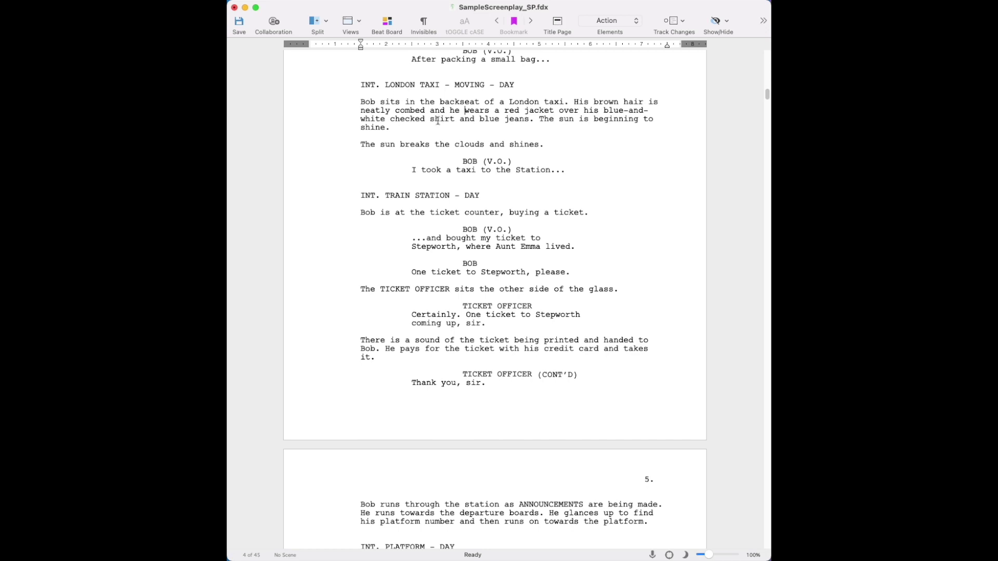
left_click(539, 119)
Delete the sentence 'The sun is beginning to shine.' from the taxi action paragraph
key("shift+alt+Down")
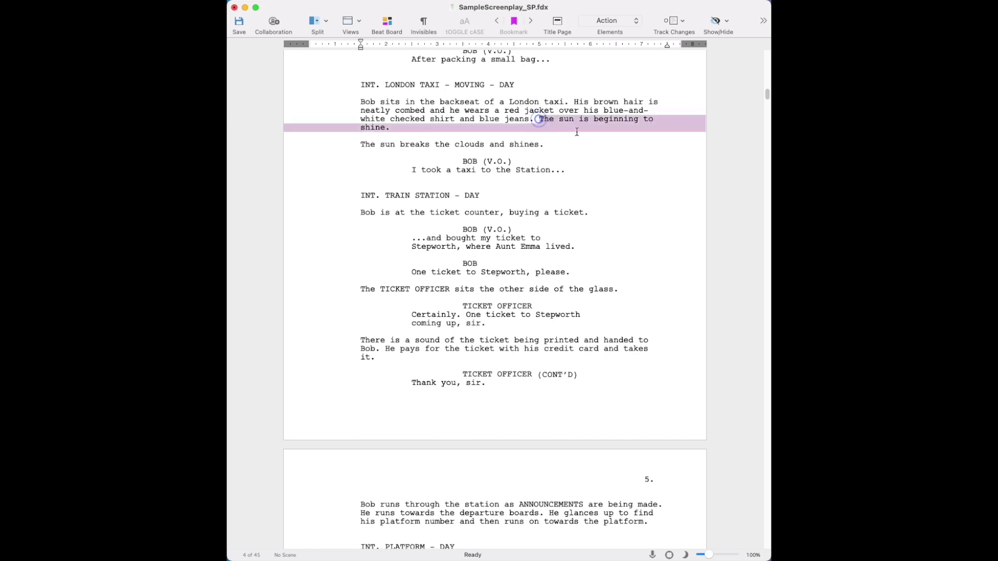
key("BackSpace")
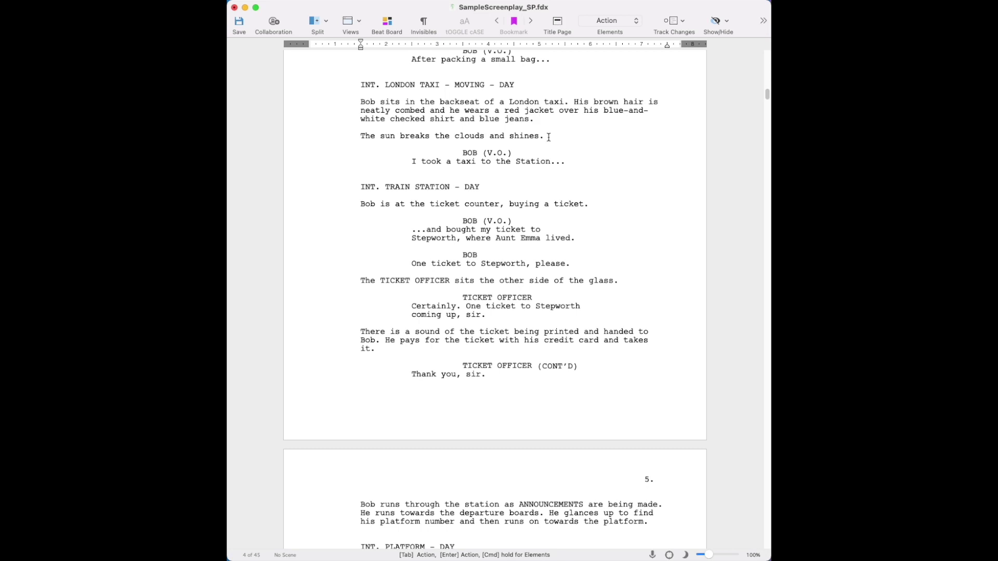
left_click_drag(548, 137, 360, 138)
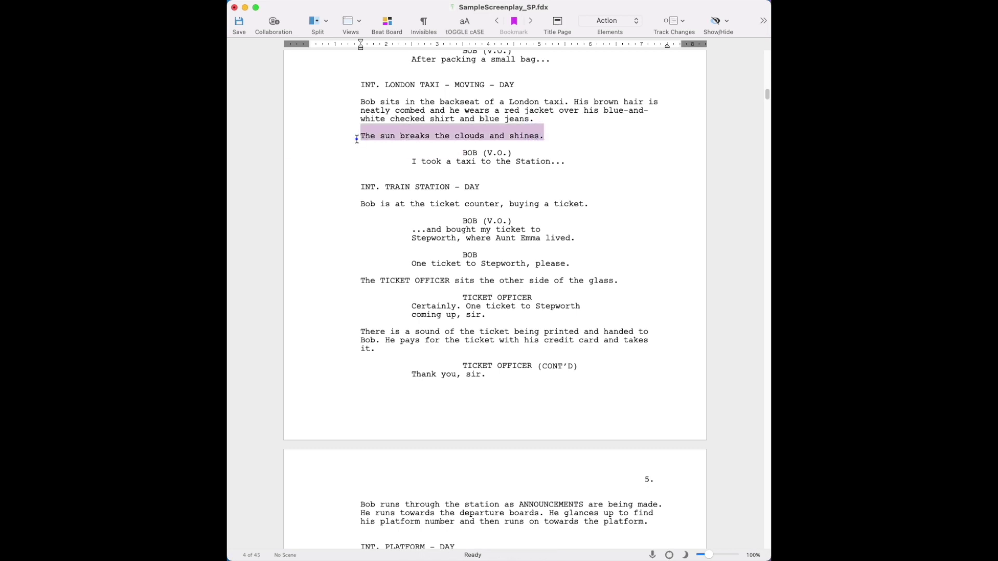
left_click(357, 137)
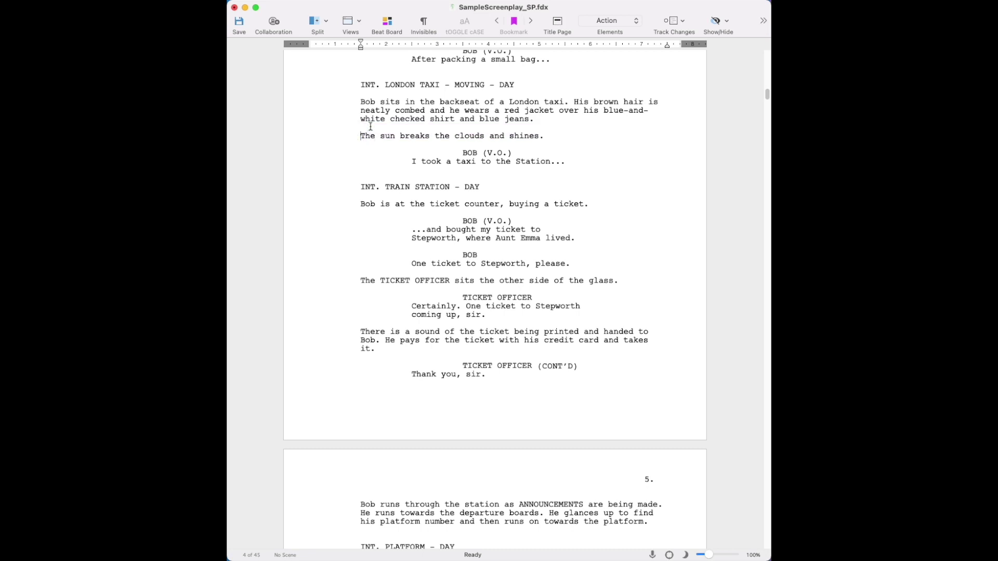
left_click(538, 119)
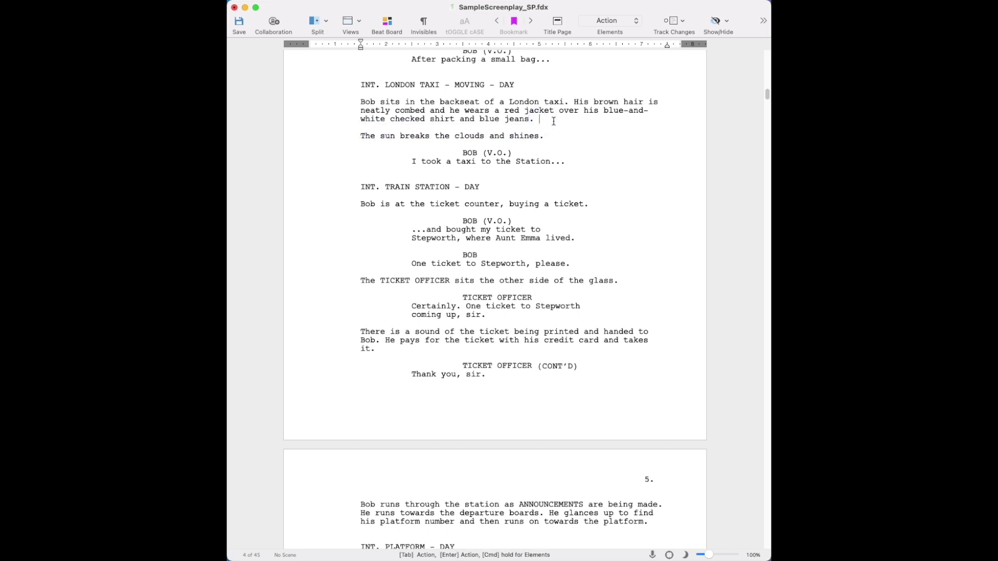
key("Return")
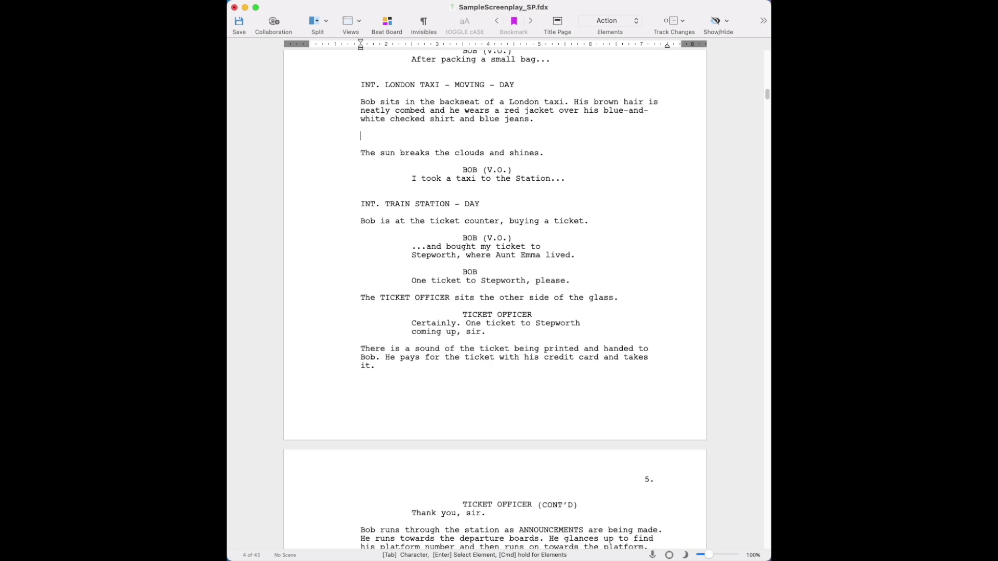
key("Delete")
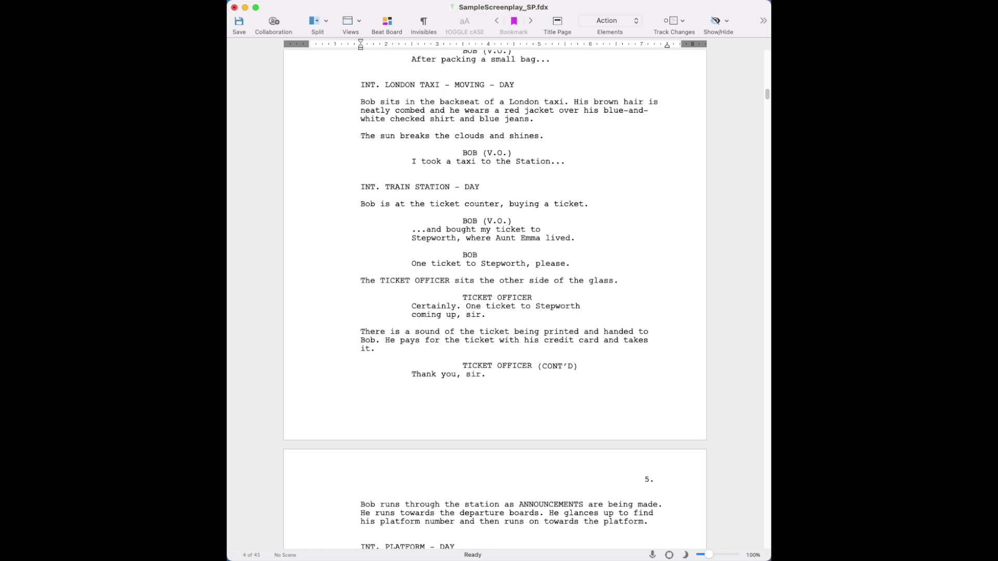
left_click(545, 118)
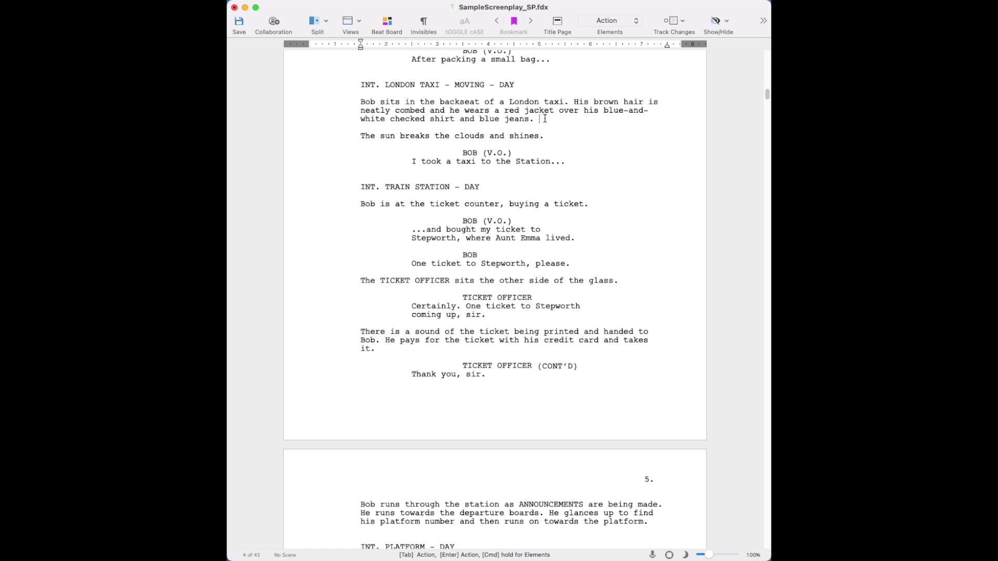
triple_click(501, 136)
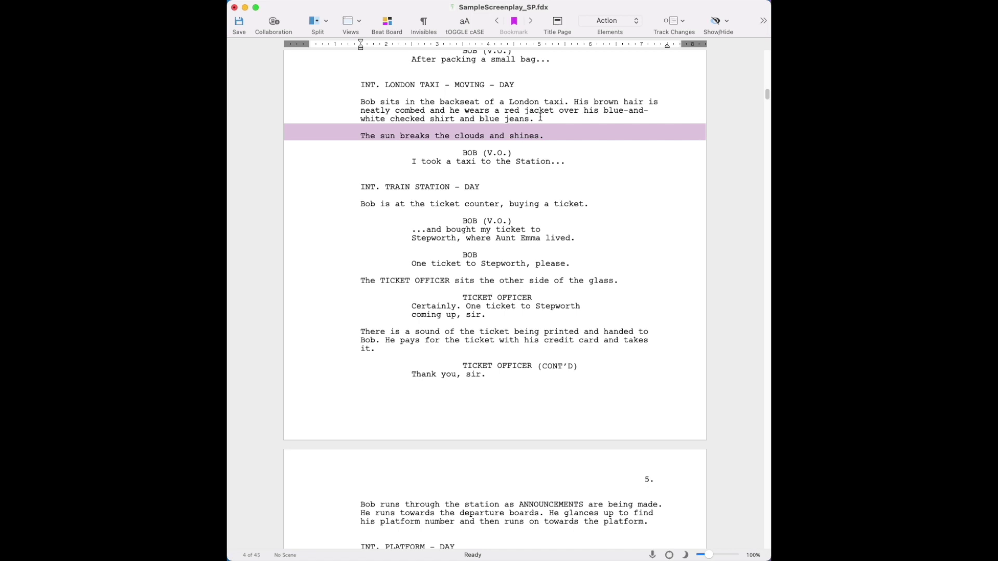
key("Left")
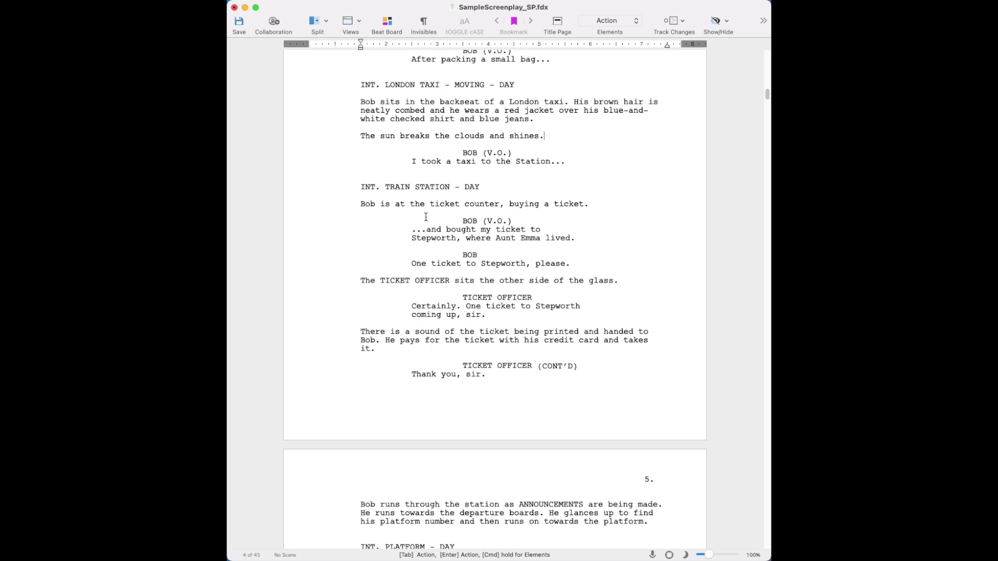
Change 'Bob is' to 'Bob stands' and remove ', buying a ticket' from the station action line
double_click(384, 204)
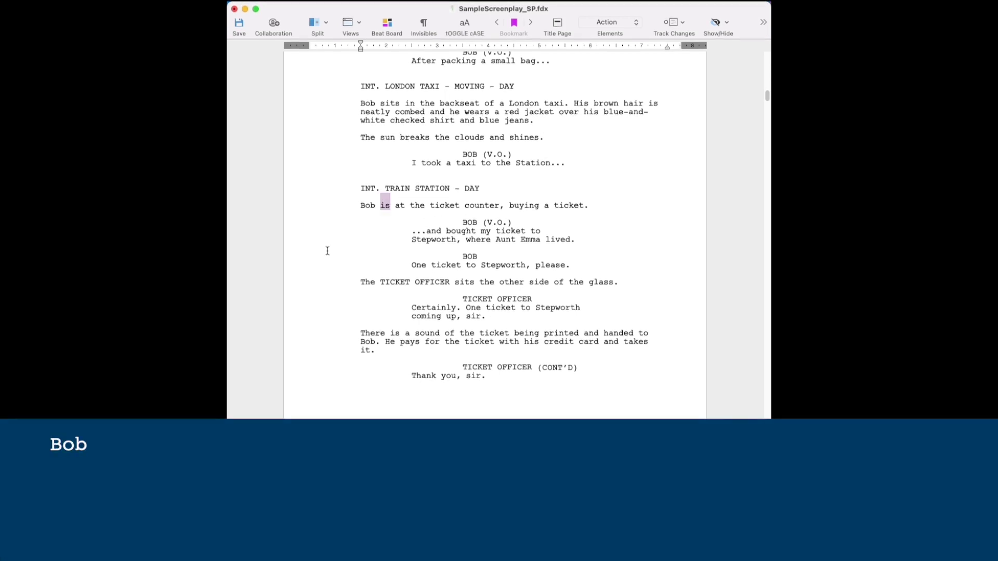
type("stands")
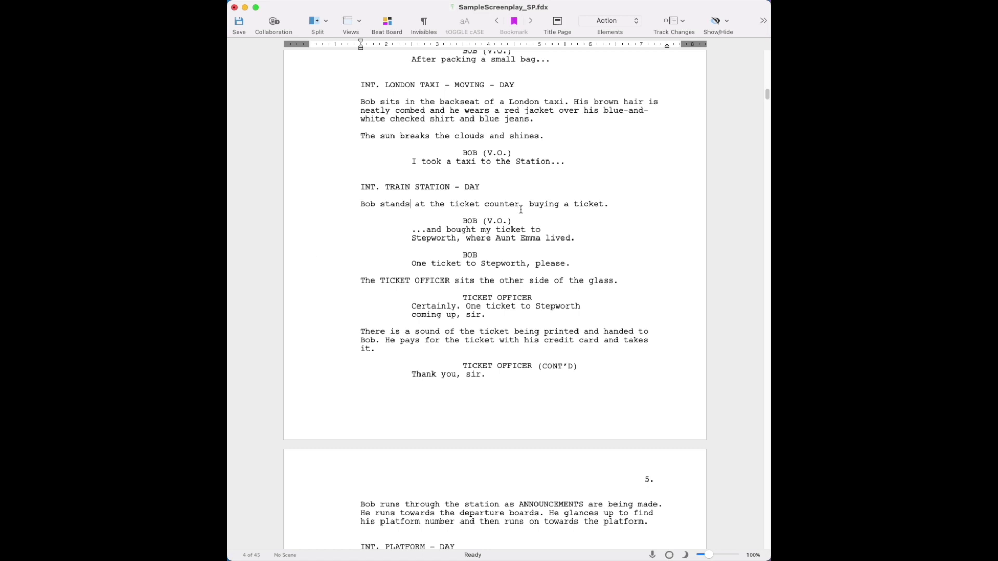
left_click_drag(603, 205, 519, 205)
key("BackSpace")
triple_click(488, 263)
left_click_drag(474, 331, 361, 333)
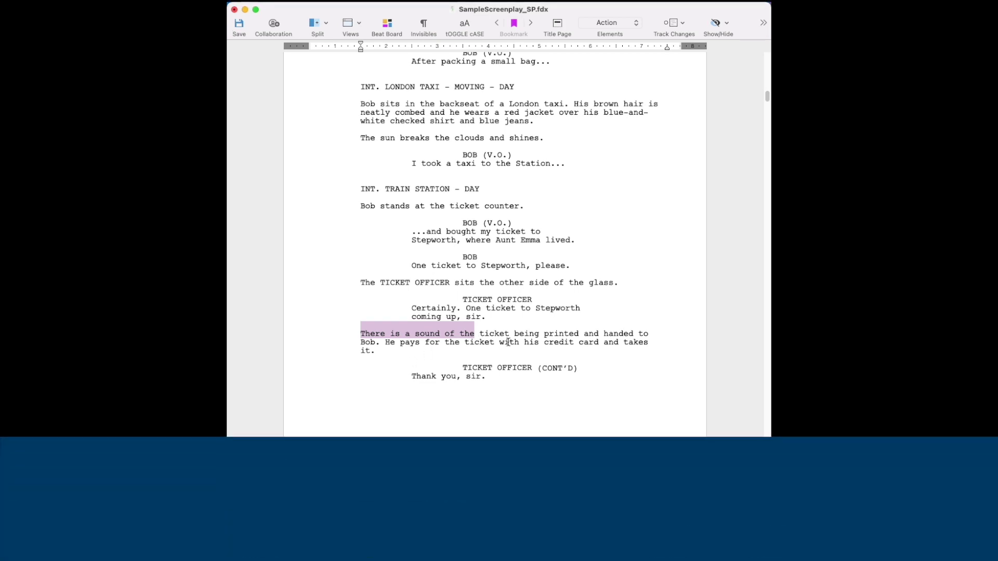
Open the ticket line with 'The ticket machine WHIRRS.' and reword it to 'It is handed to Bob.'
type("The ticket ")
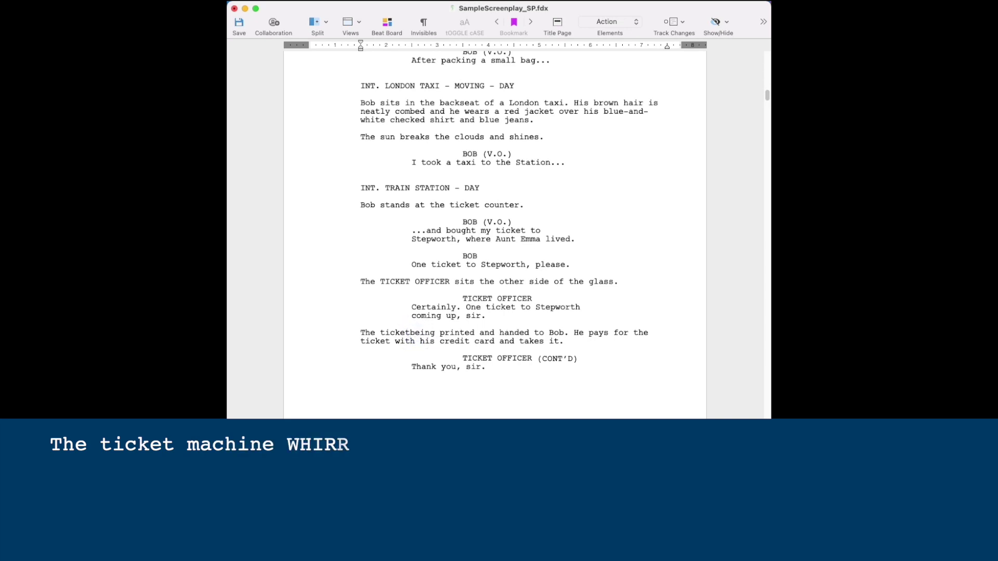
type("machine W")
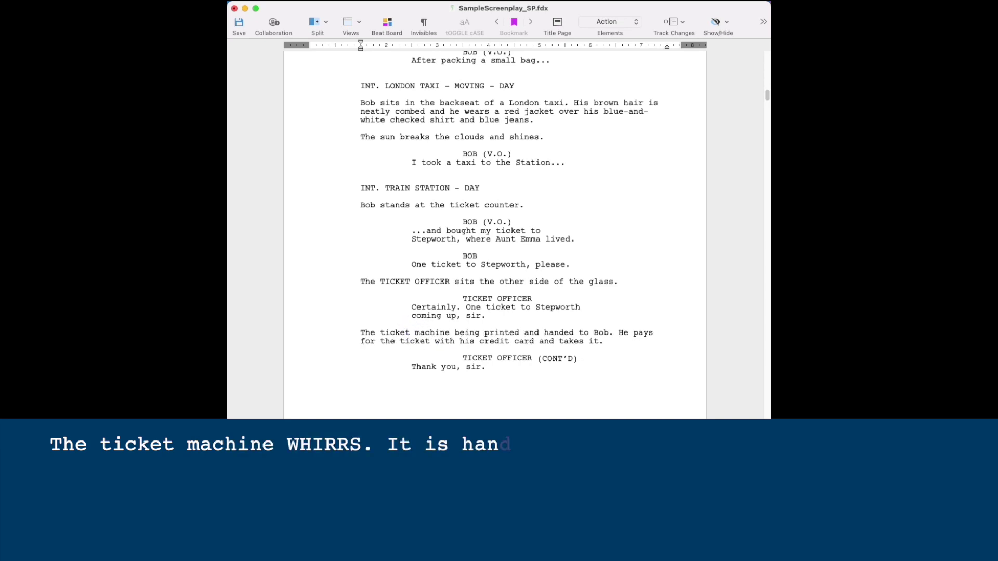
type("HIRRS")
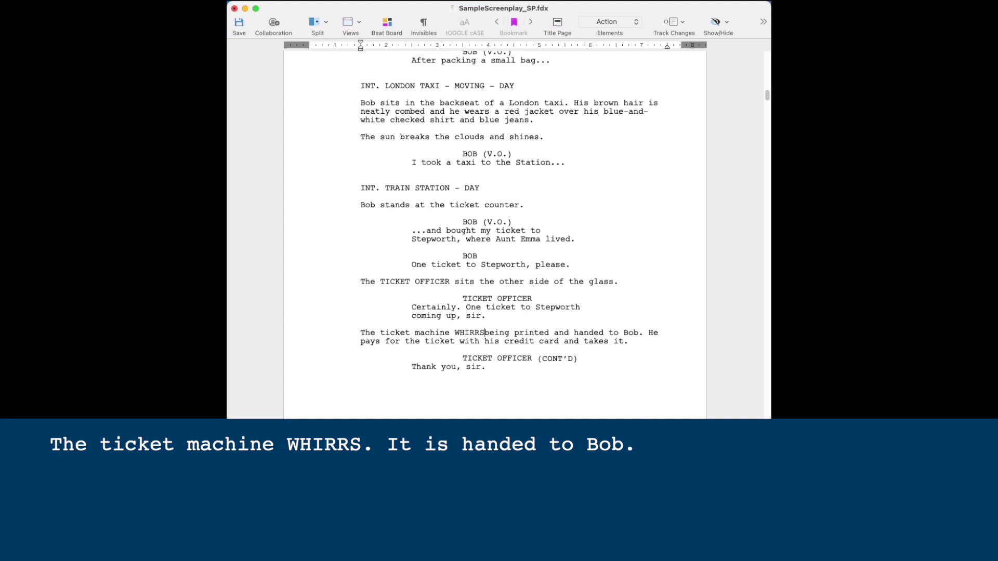
type(".")
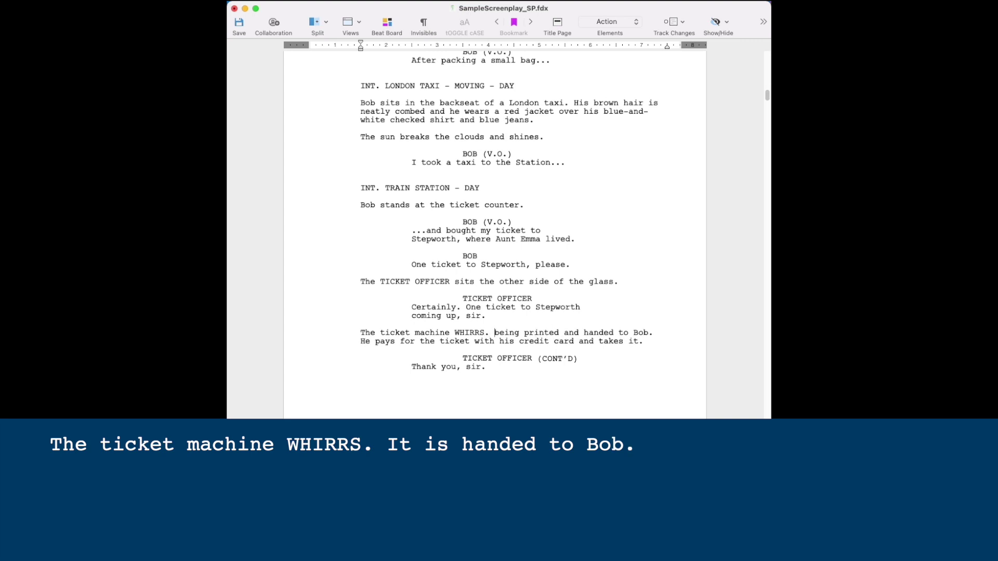
left_click(579, 332, "shift")
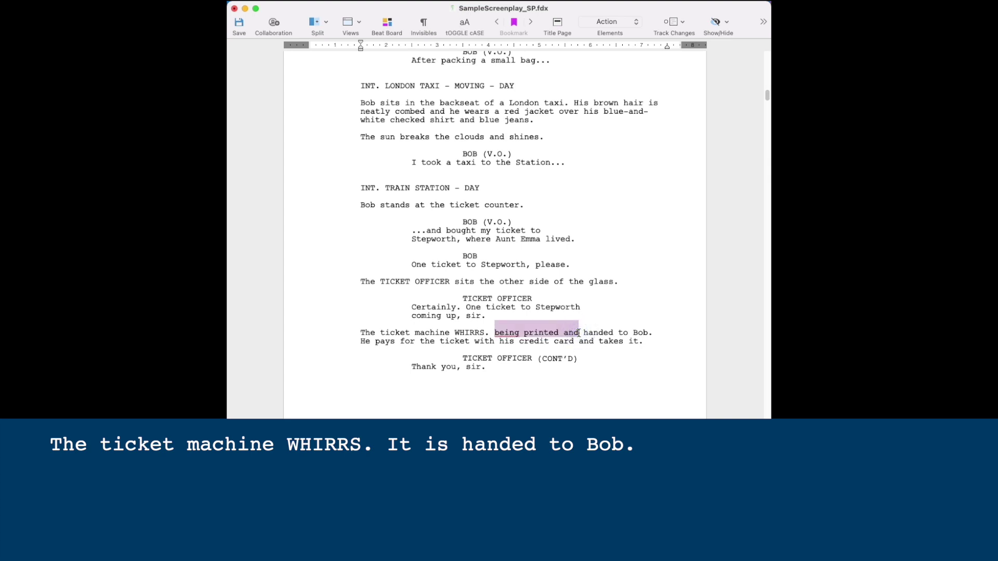
key("BackSpace")
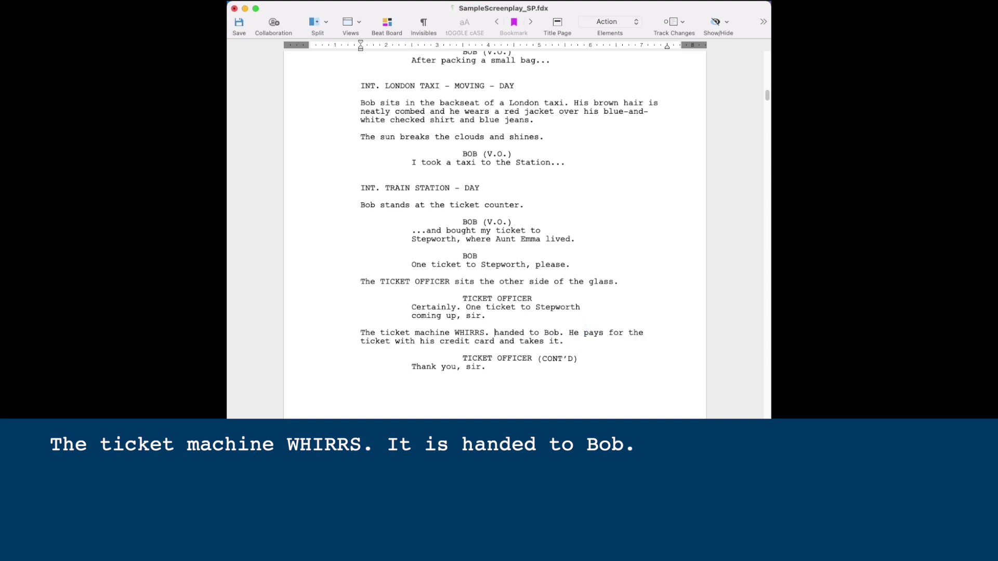
type("It is")
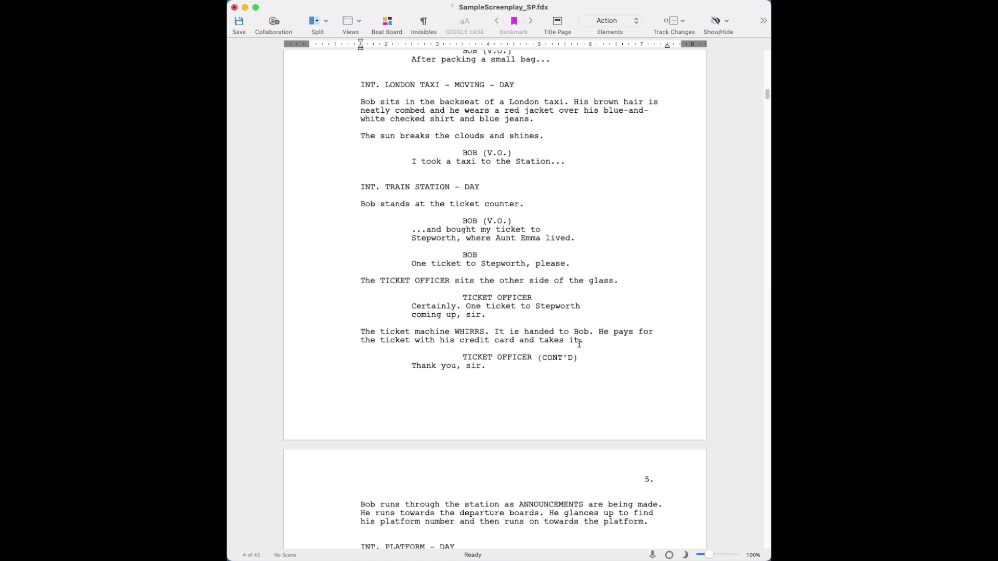
Replace 'and takes it.' so the payment sentence ends ', and retrieves both items.'
left_click_drag(583, 340, 523, 341)
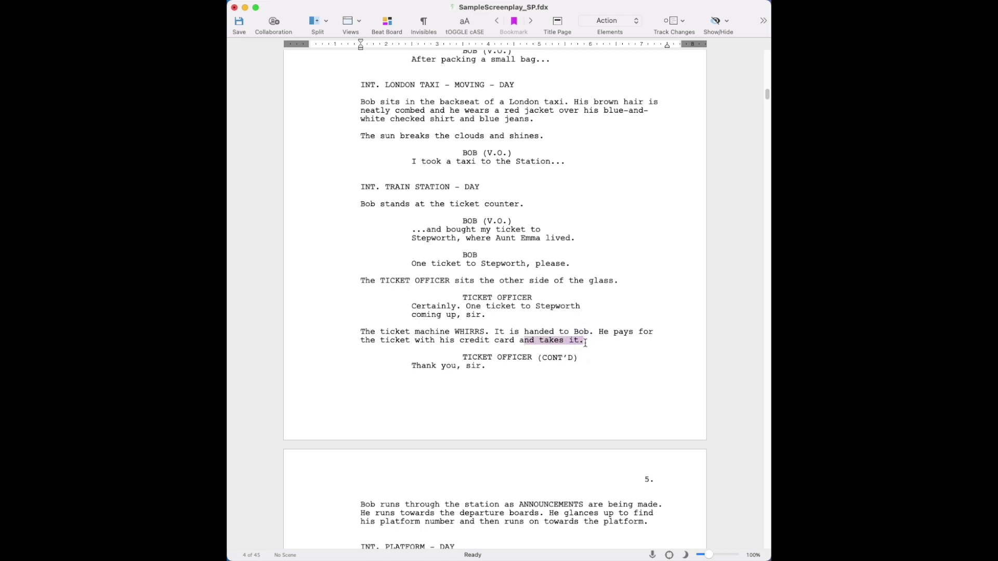
key("BackSpace")
key("BackSpace")
key("BackSpace")
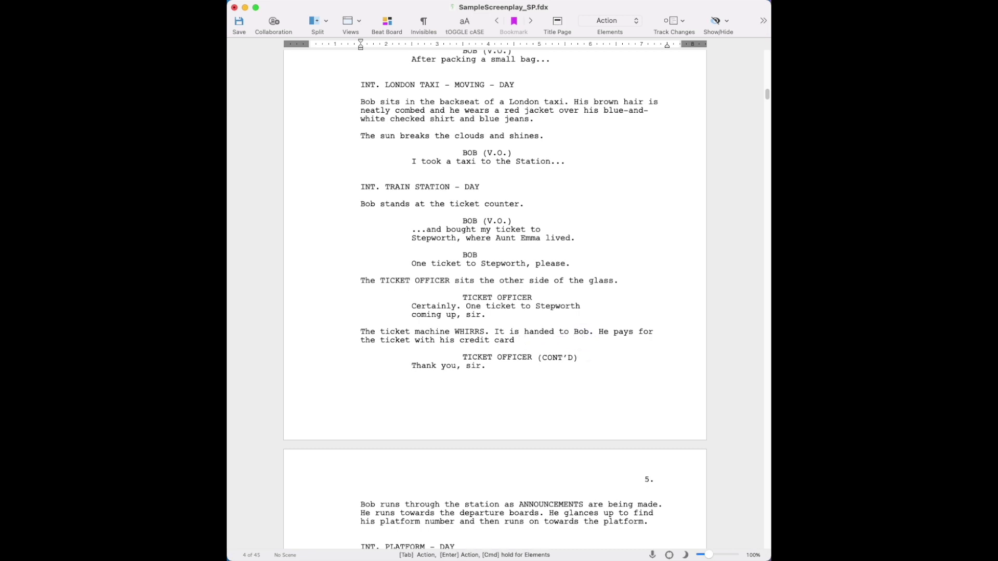
type(".")
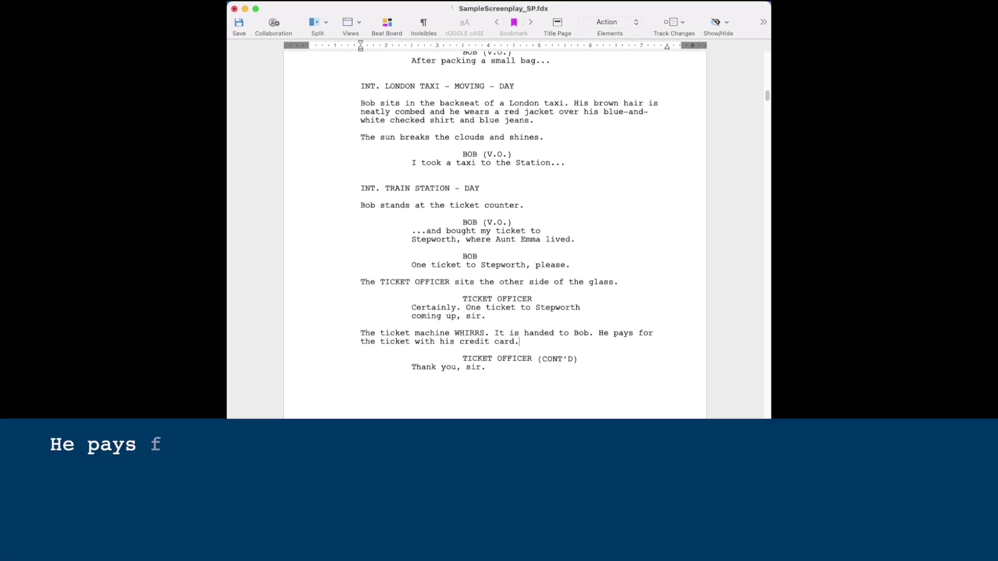
key("BackSpace")
type(", and retr")
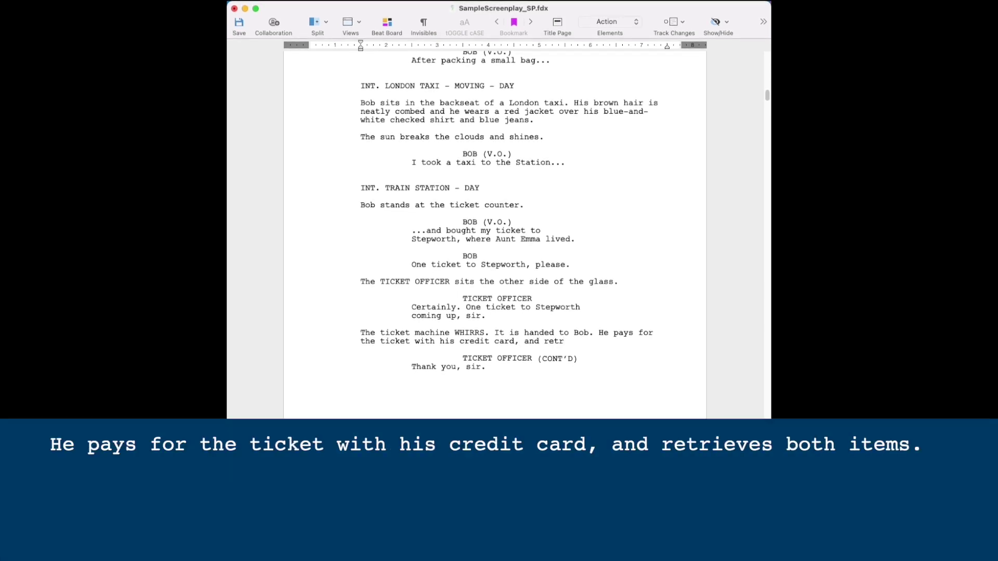
type("ieves both items.")
Change 'is waiting on' to 'waits at' the platform and remove 'Holt' after Bob
scroll(411, 407, "down", 5)
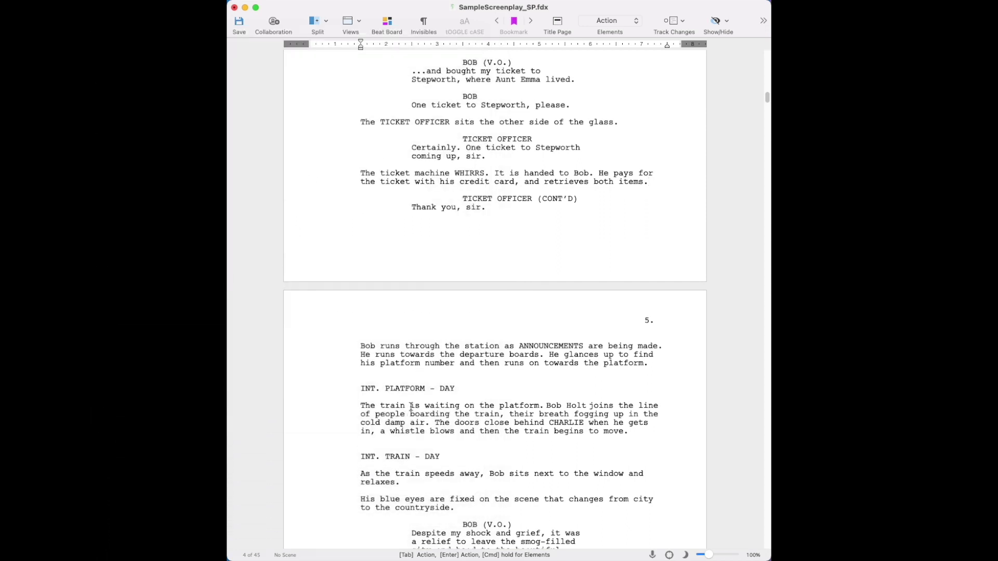
left_click_drag(410, 407, 458, 401)
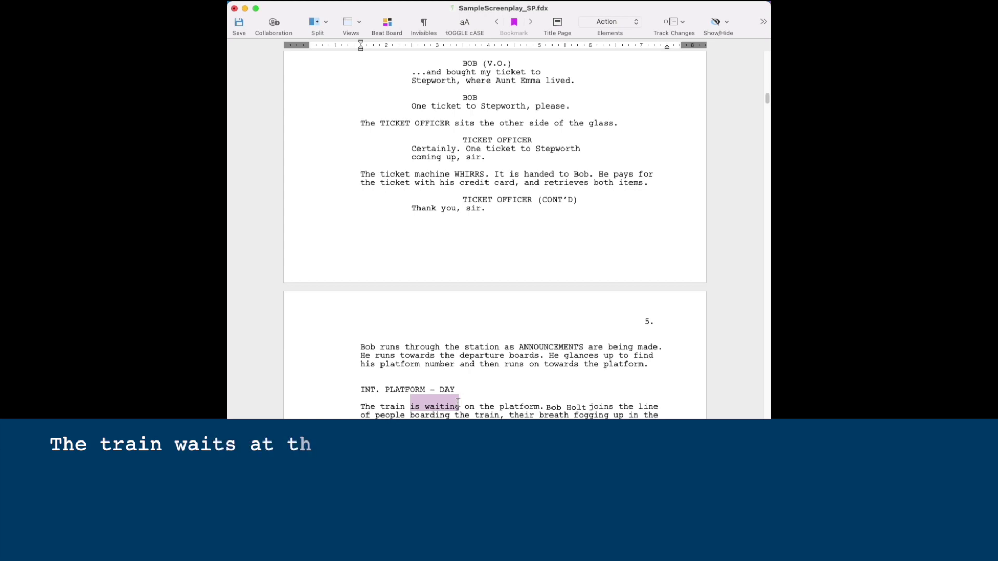
type("waits")
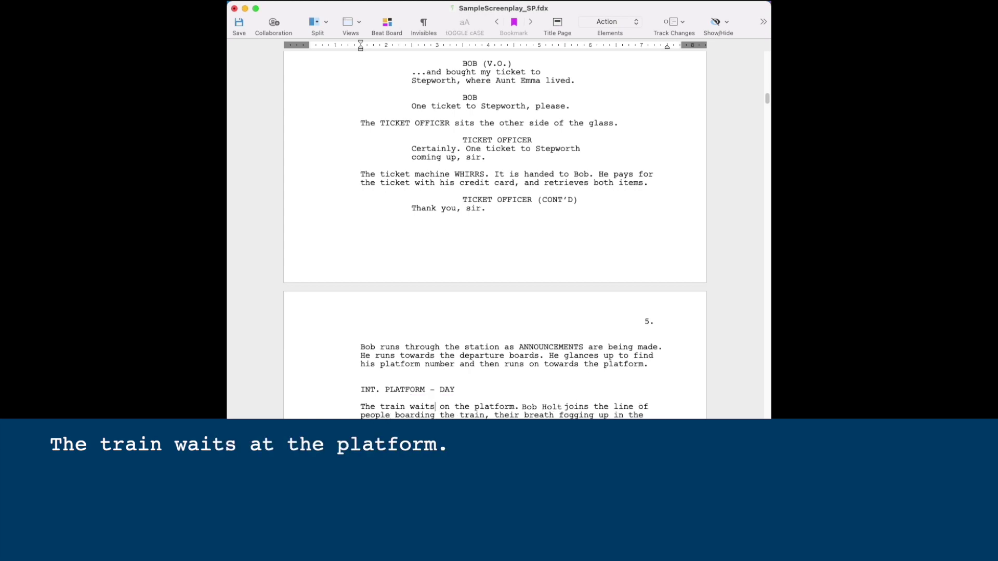
double_click(444, 407)
type("at")
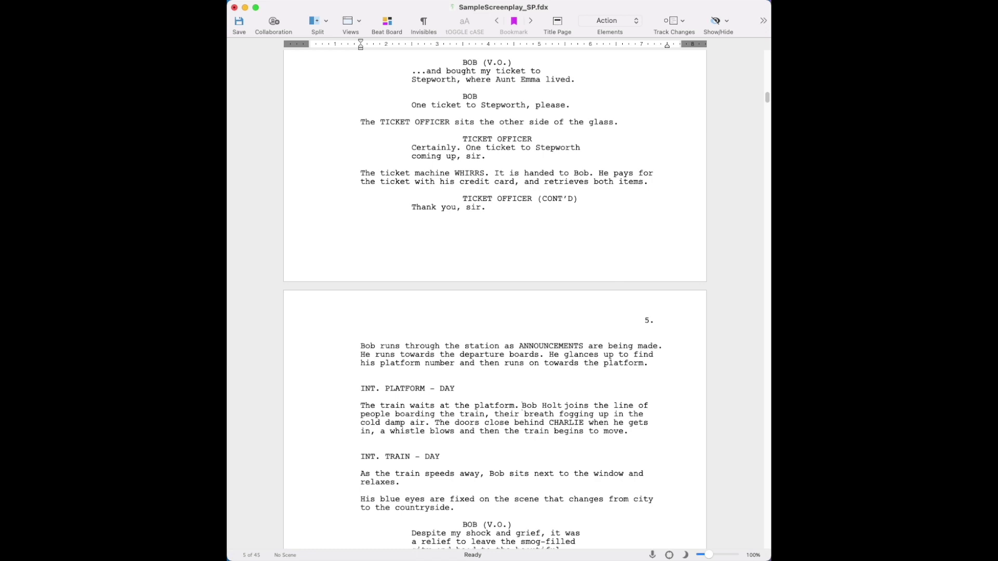
left_click(524, 406)
key("Delete")
key("Delete")
key("Delete")
key("Delete")
key("Delete")
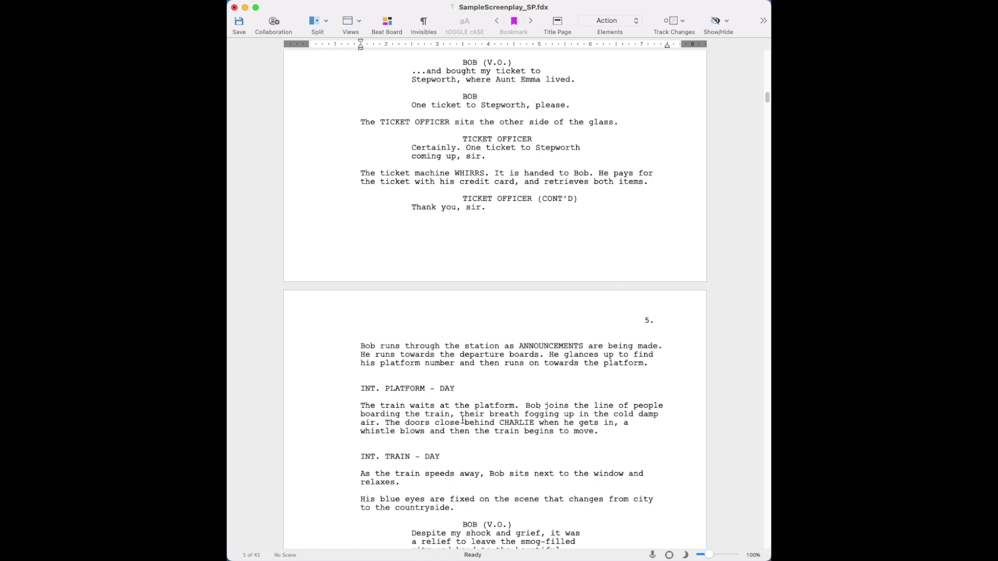
Replace 'fogging' so the line reads that Bob's breath fogs
left_click(557, 415)
double_click(556, 415)
key("Delete")
type("fo")
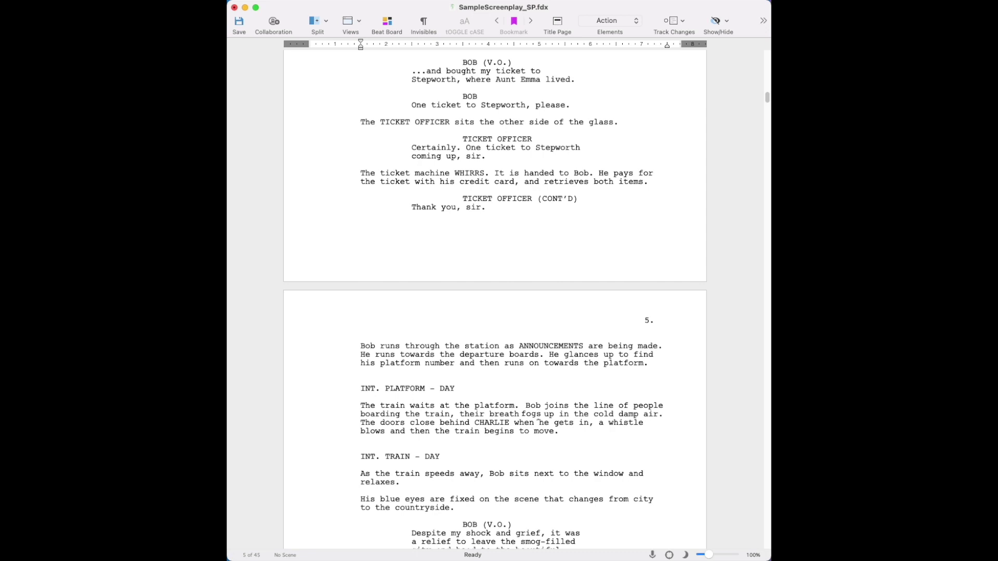
Replace CHARLIE with Bob and 'when' with 'after', and make the comma a period before capital 'A'
double_click(490, 422)
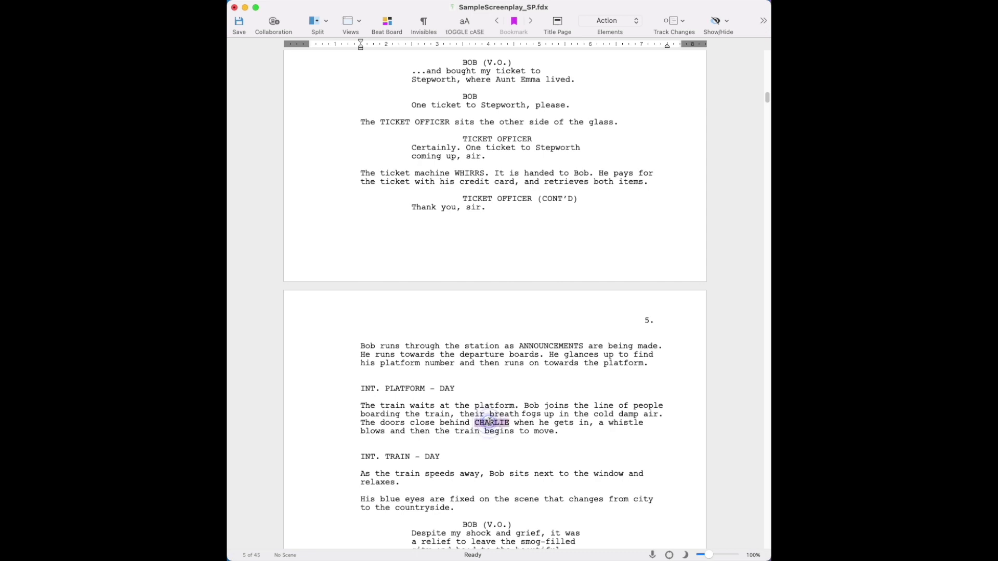
type("Bob")
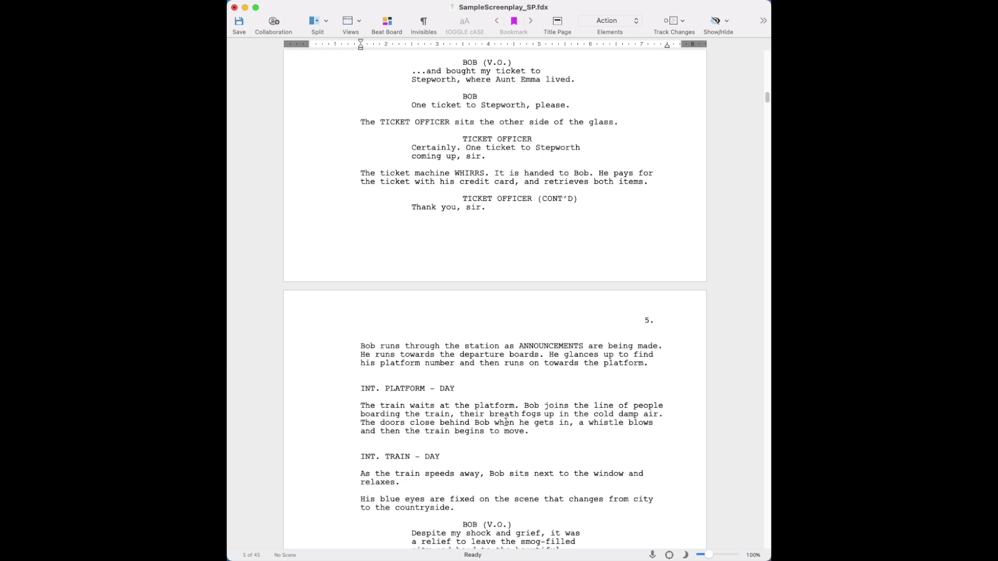
double_click(506, 424)
type("after")
double_click(576, 423)
type(".")
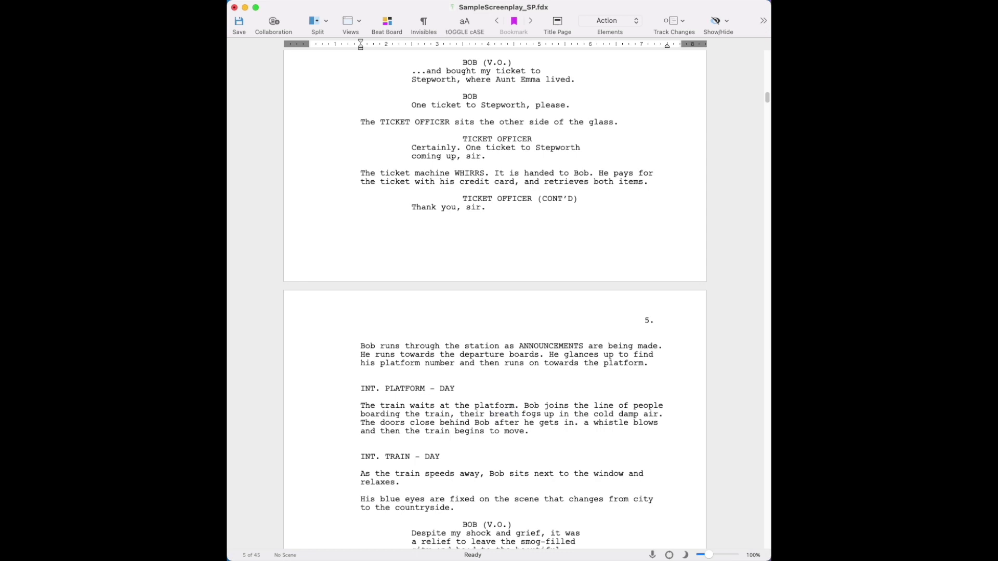
double_click(586, 423)
type("A")
Capitalise 'whistle' to WHISTLE and delete the word 'then'
double_click(604, 423)
key("super+shift+u")
left_click(617, 440)
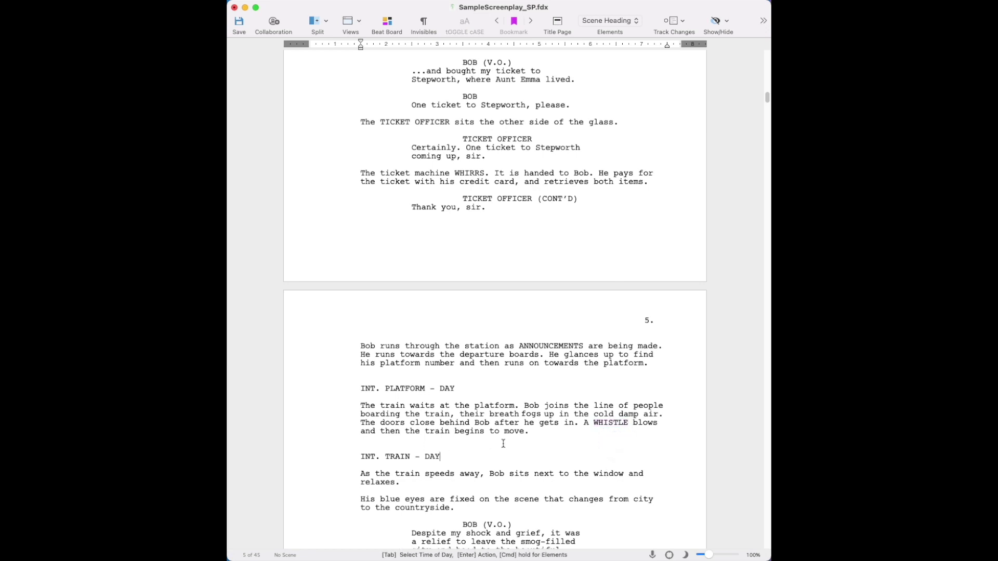
double_click(390, 432)
key("BackSpace")
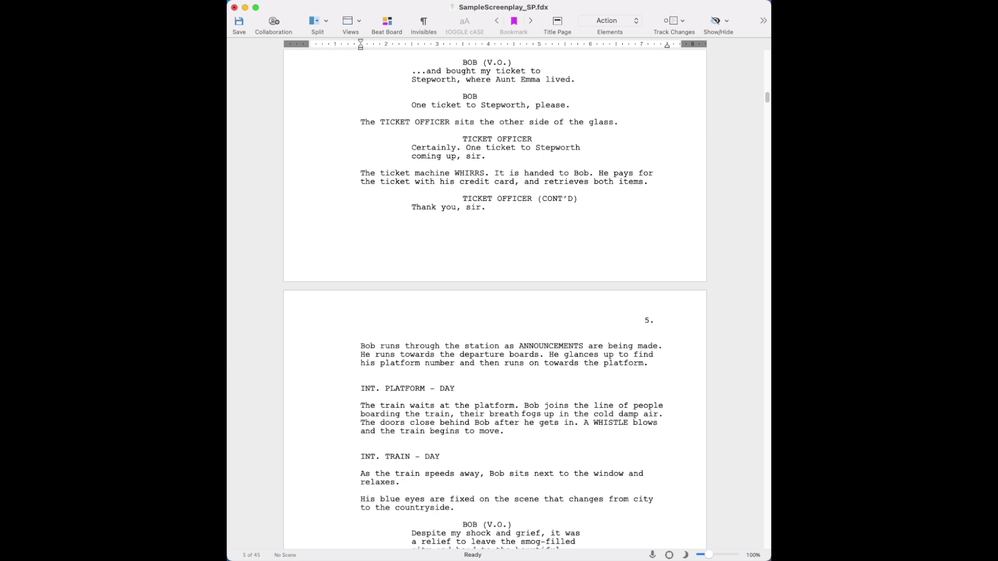
double_click(612, 423)
Change 'As the train speeds away,' to 'The train speeds away and' in the train paragraph
scroll(606, 448, "down", 5)
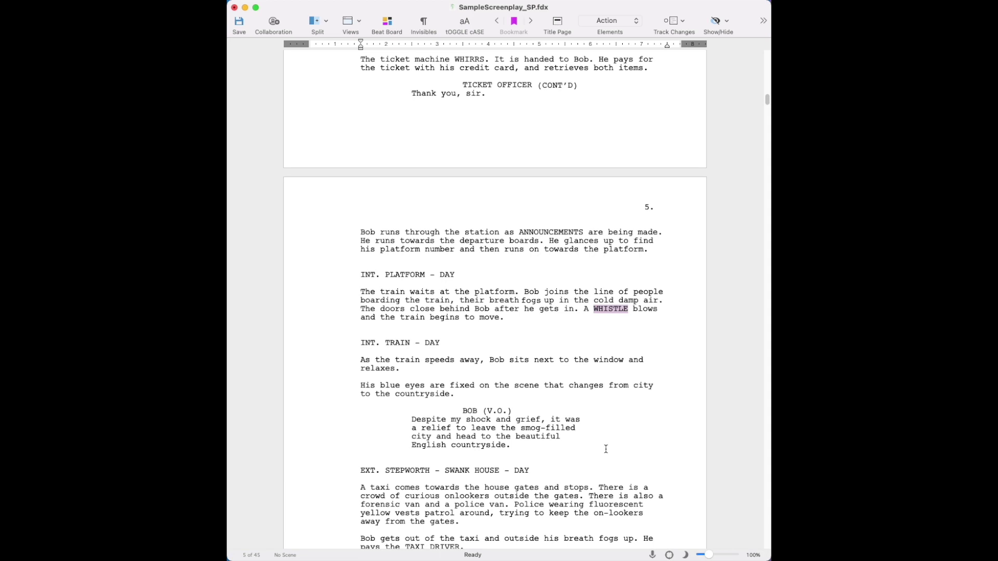
double_click(364, 360)
left_click_drag(360, 359, 390, 359)
type("The")
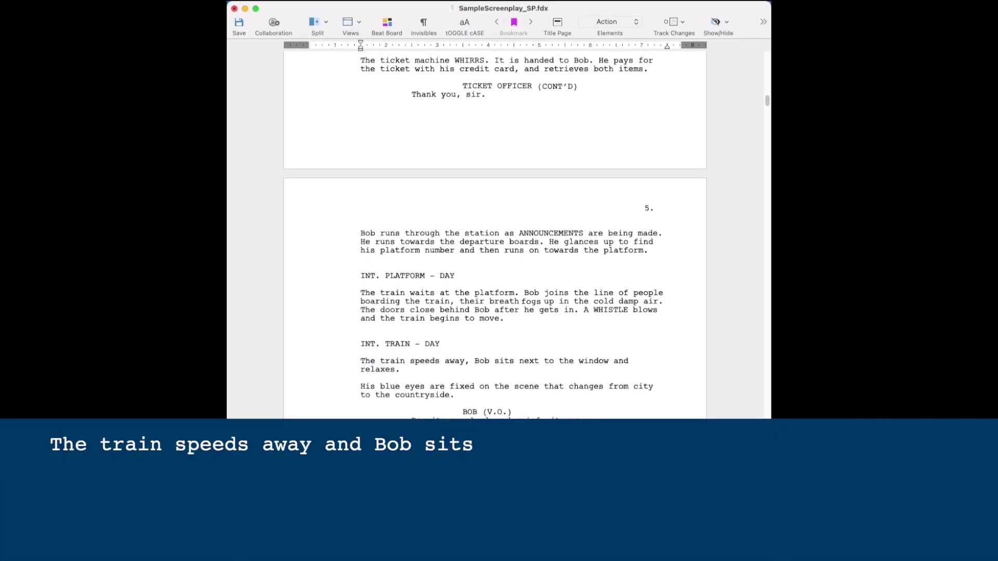
double_click(467, 362)
type("and")
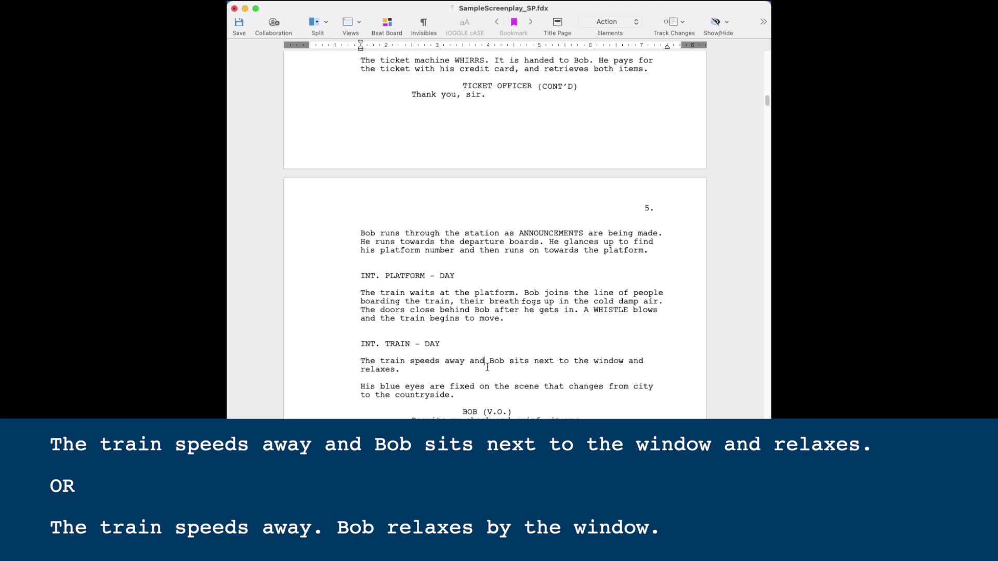
left_click_drag(470, 396, 577, 434)
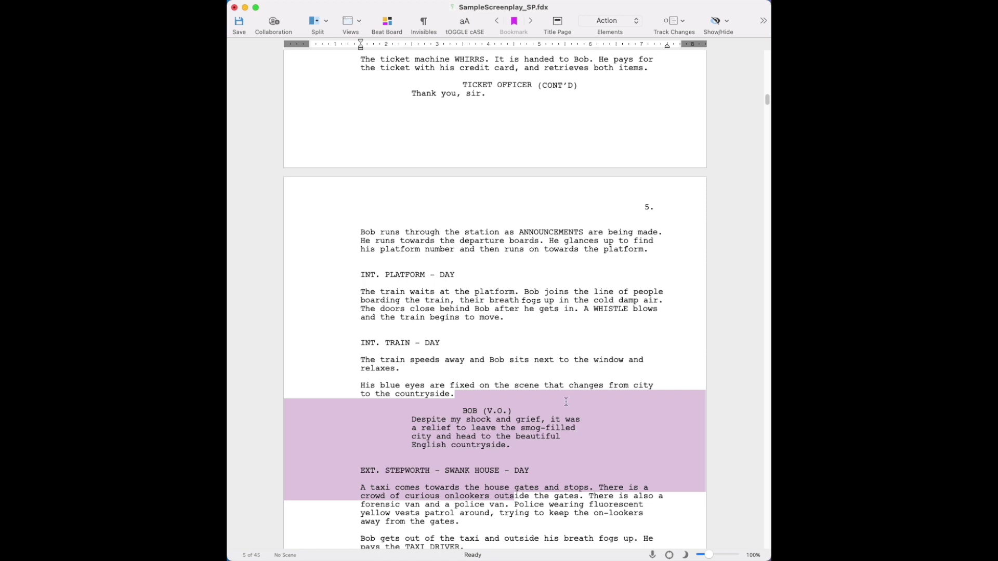
left_click_drag(489, 232, 509, 322)
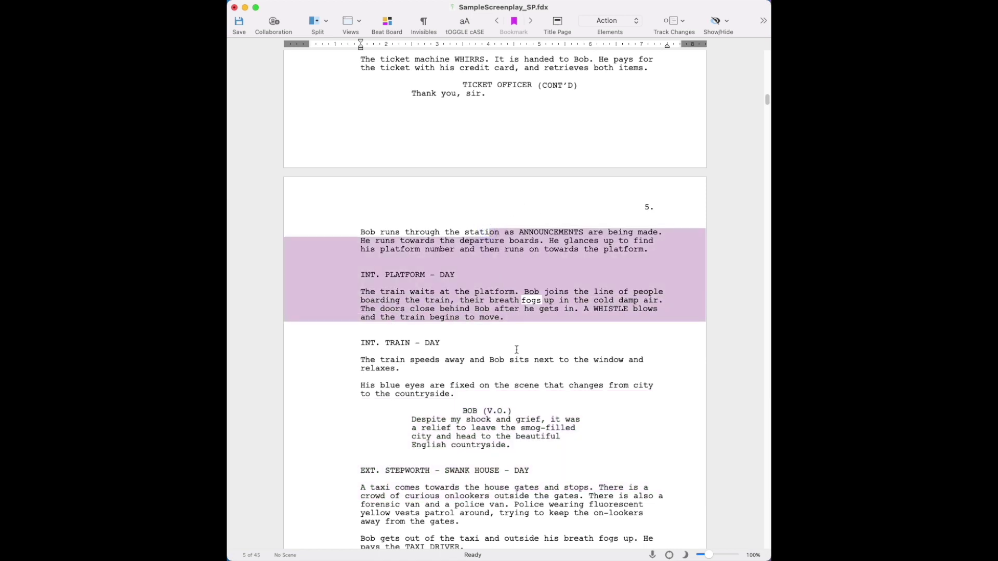
Scroll down past pages 5 and 6 to the INT. BATHROOM - DAY scene on page 7
left_click(517, 349)
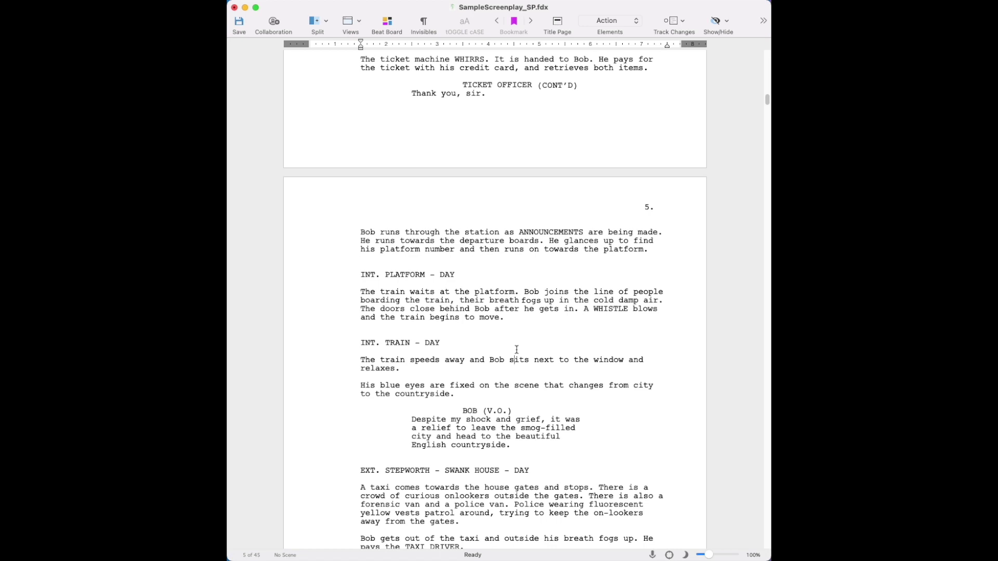
scroll(516, 349, "down", 5)
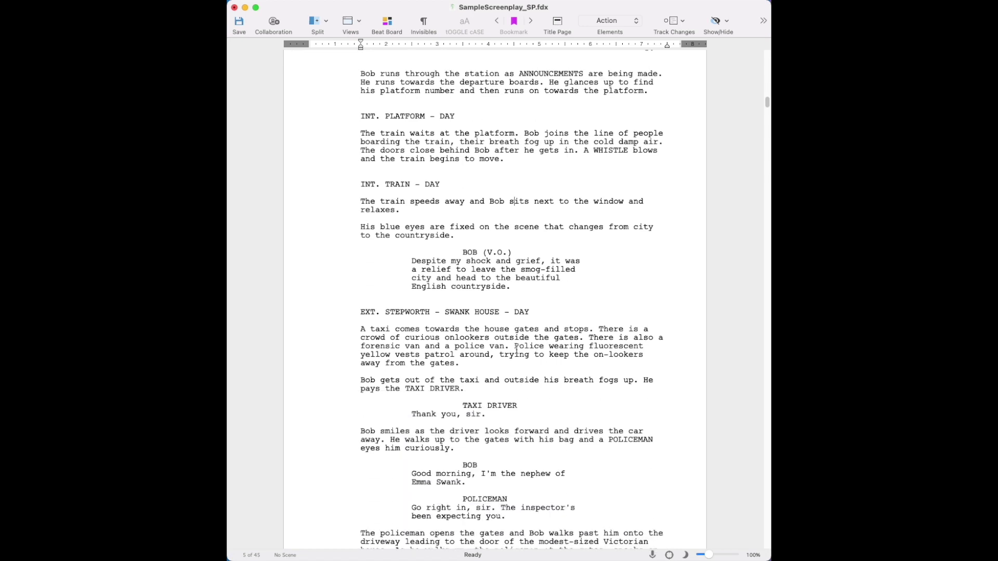
scroll(516, 350, "down", 6)
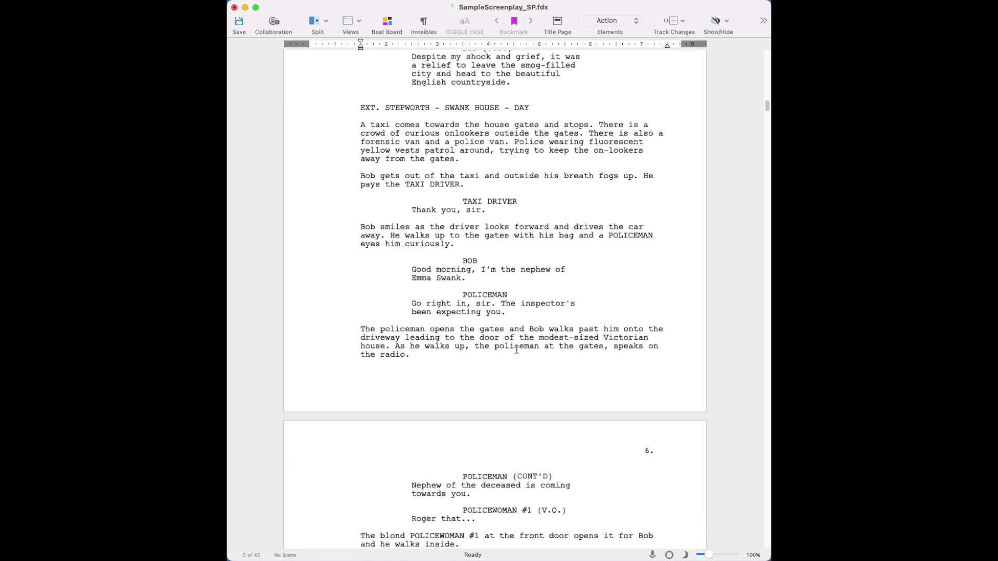
scroll(517, 350, "down", 2)
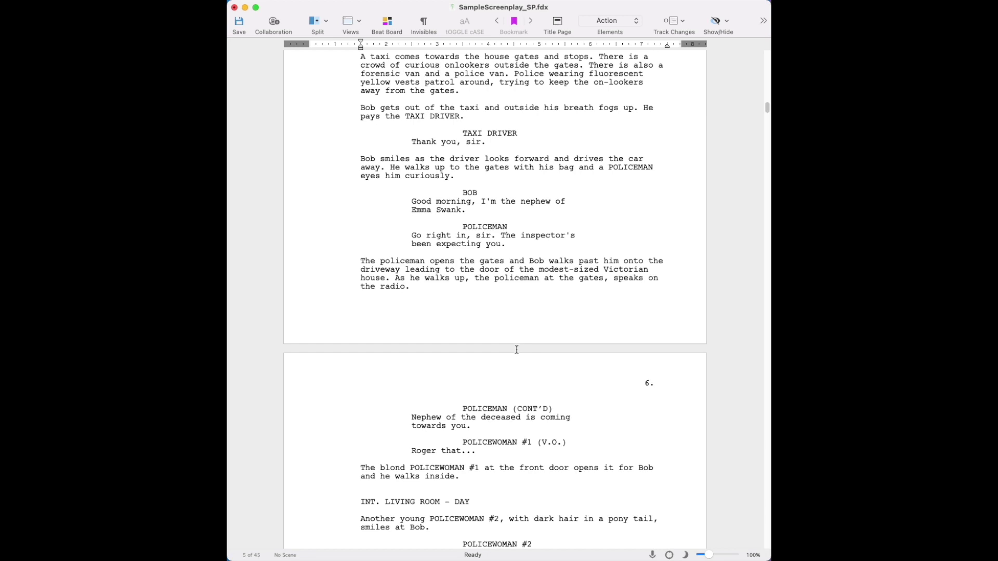
scroll(516, 350, "down", 4)
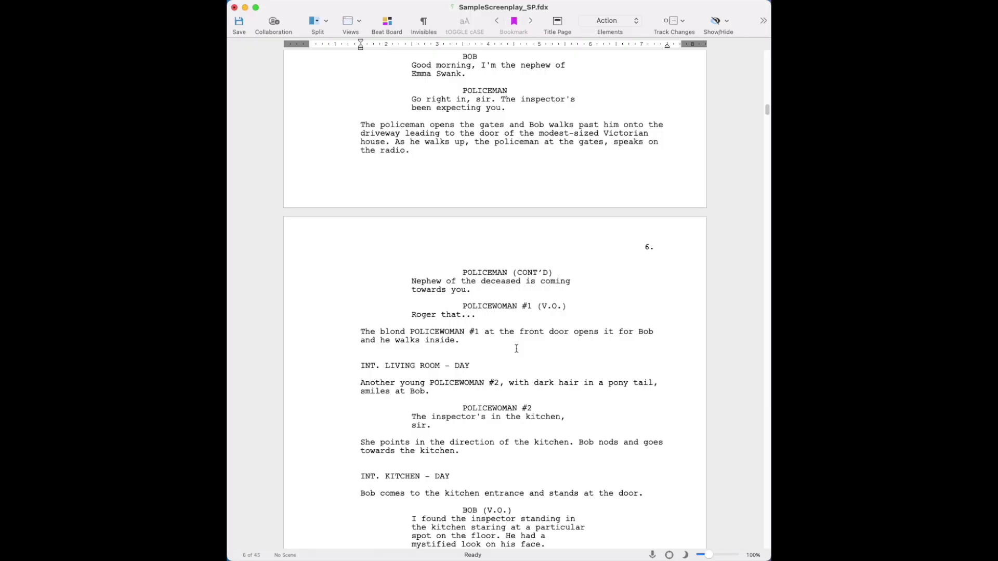
scroll(516, 348, "down", 10)
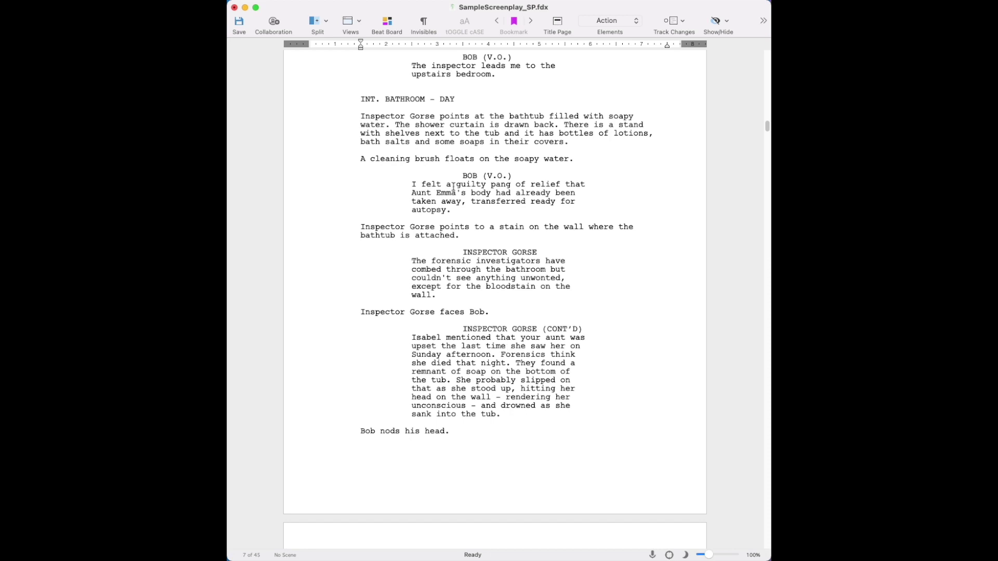
Move 'The shower curtain is drawn back.' to the paragraph start and change 'and it has' to 'with'
left_click(570, 144)
triple_click(582, 148)
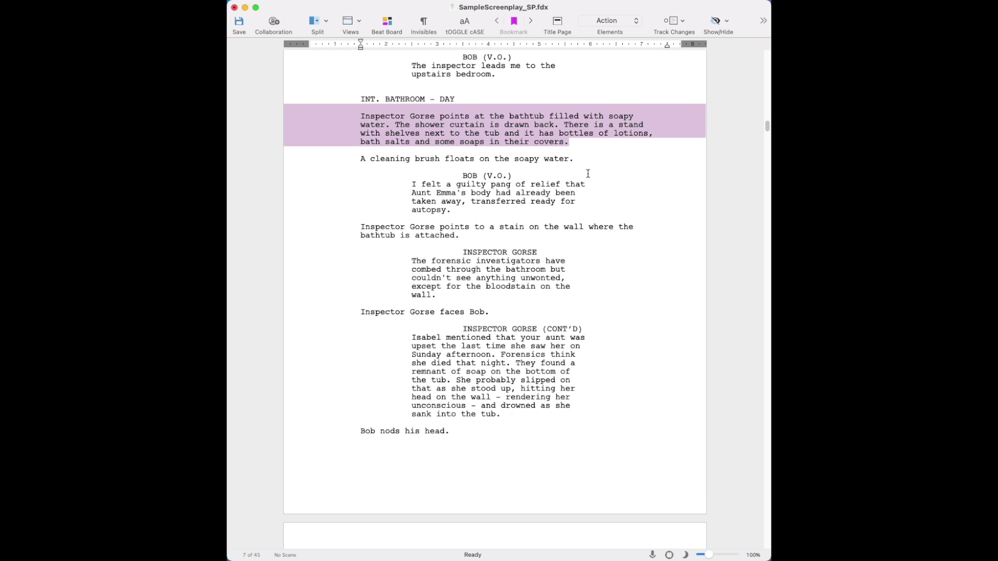
left_click(526, 159)
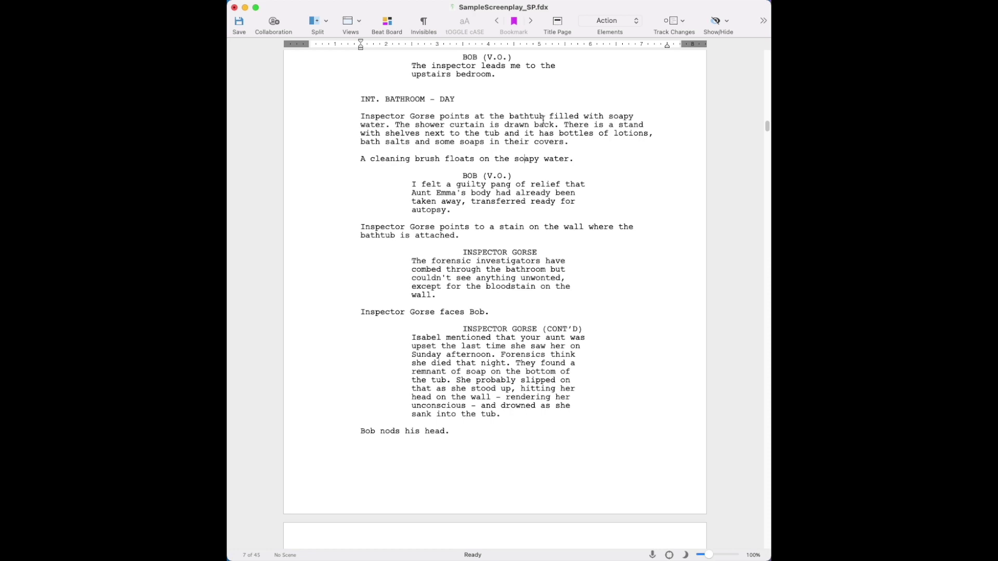
left_click_drag(559, 125, 395, 126)
key("super+c")
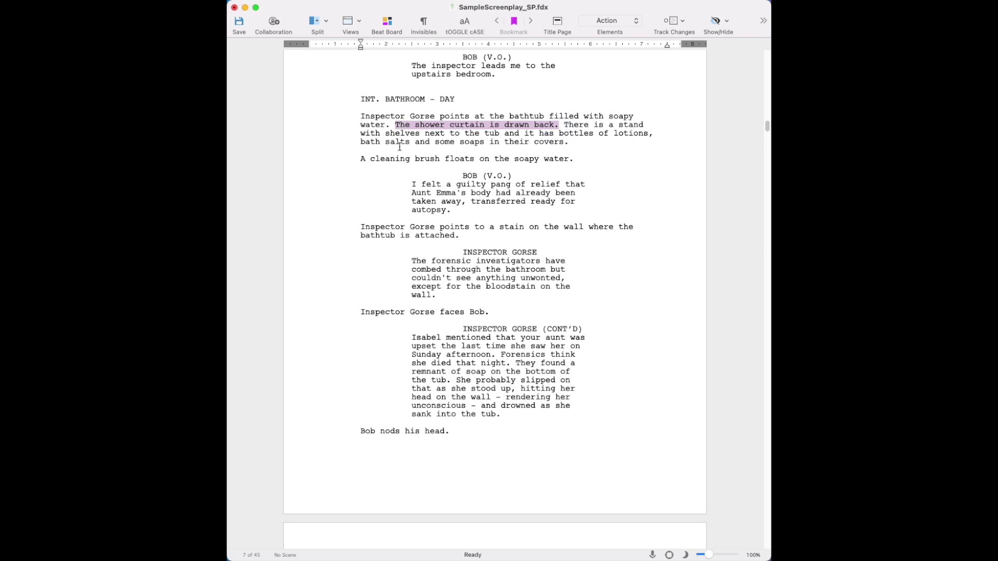
key("BackSpace")
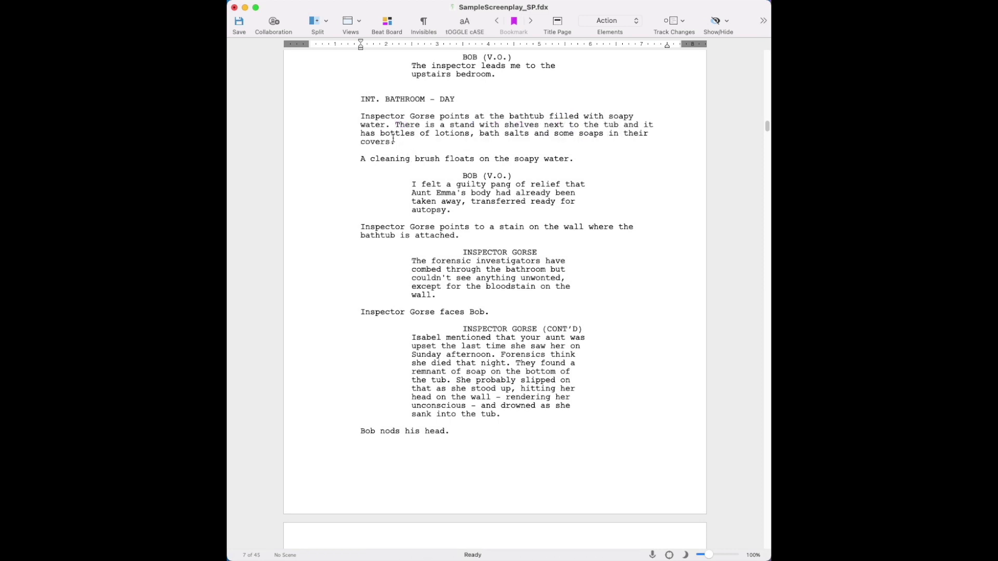
left_click(360, 116)
key("super+v")
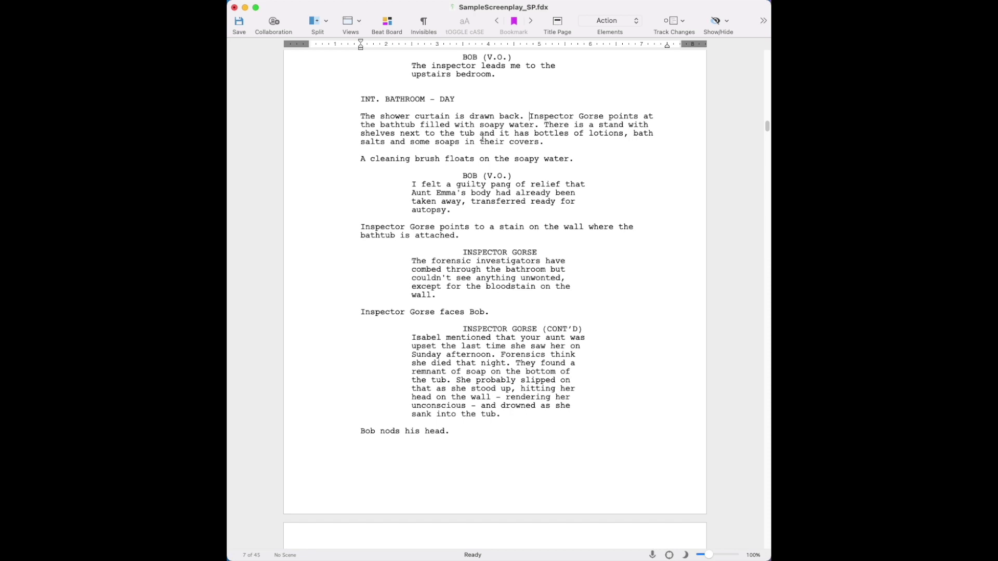
left_click_drag(479, 134, 528, 133)
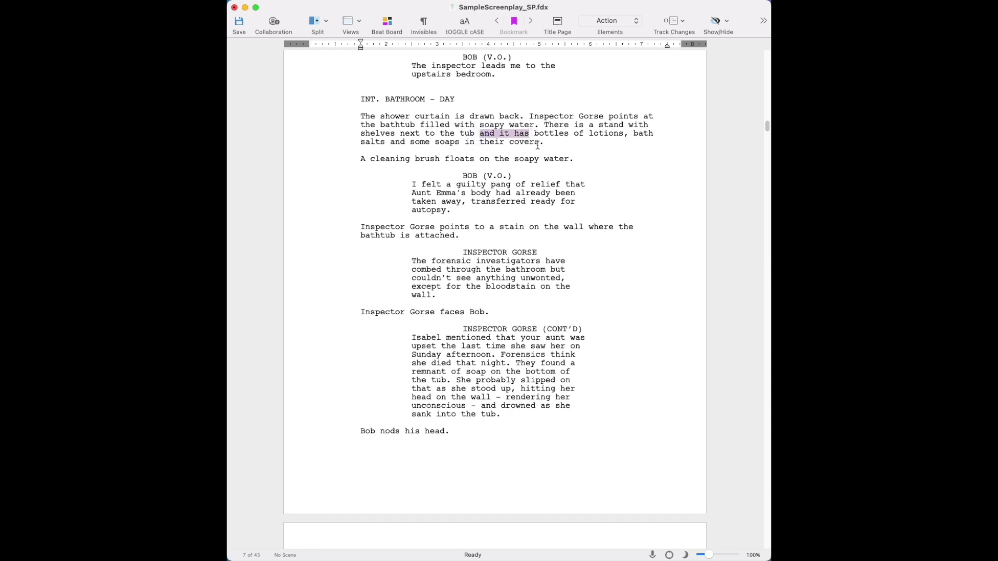
type("with")
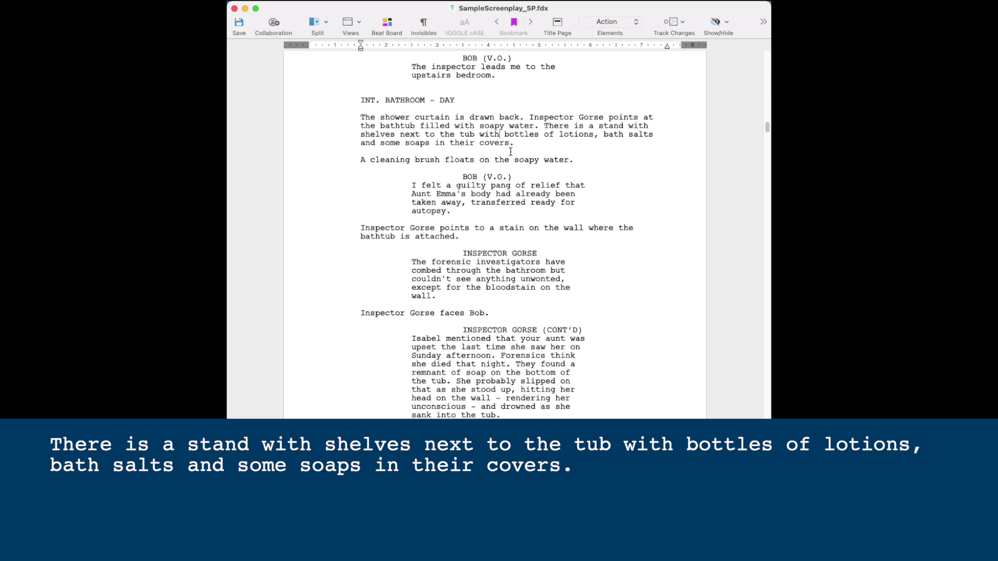
Remove 'with' and 'the' from the coffin sentence so it reads 'flowers on top'
scroll(512, 149, "down", 10)
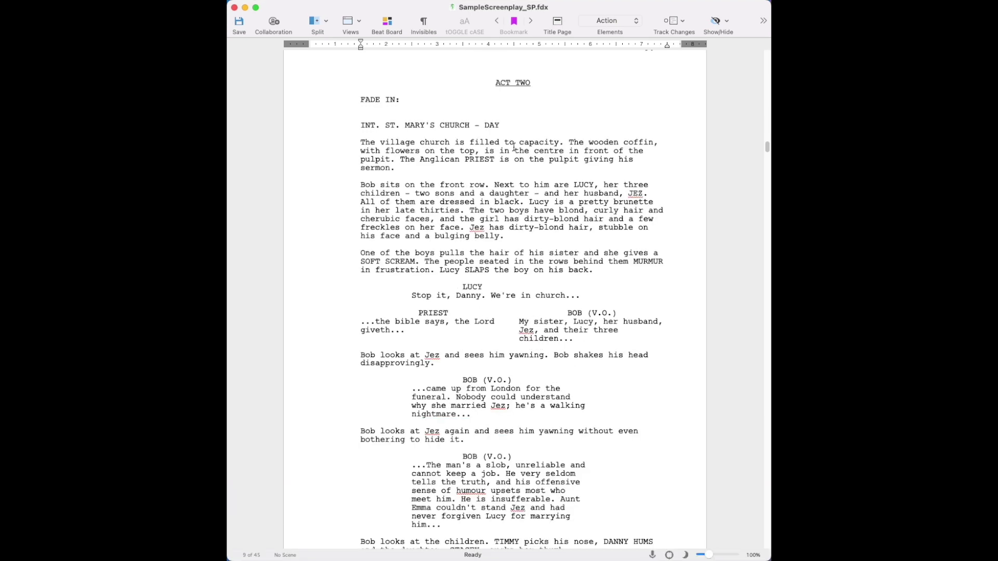
scroll(513, 147, "down", 3)
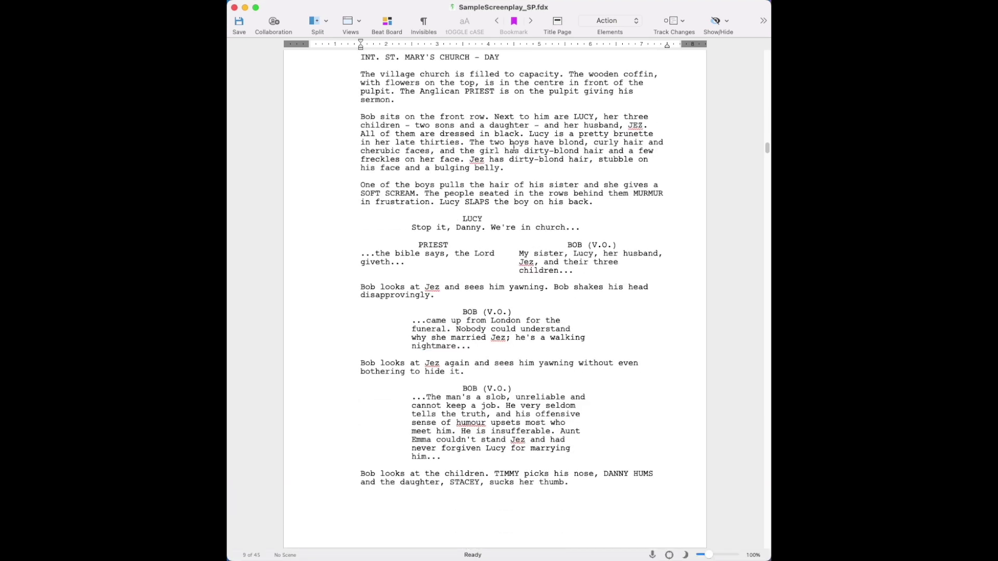
scroll(514, 147, "up", 1)
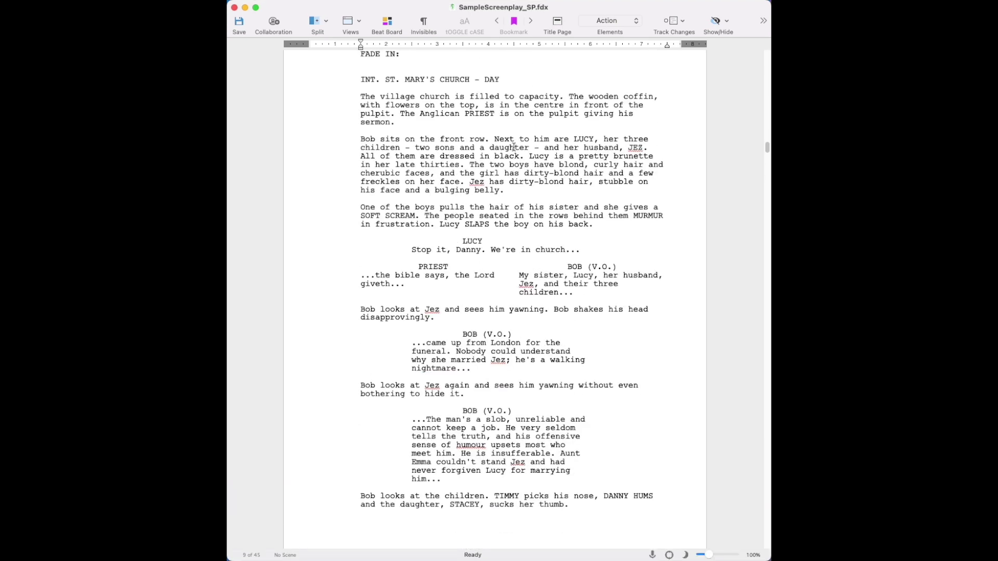
scroll(514, 147, "down", 1)
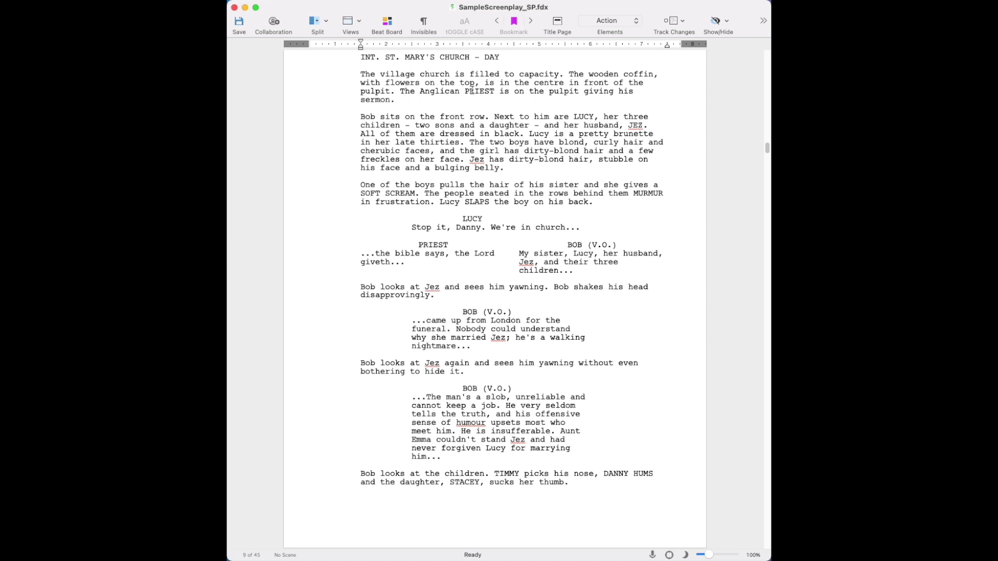
triple_click(361, 73)
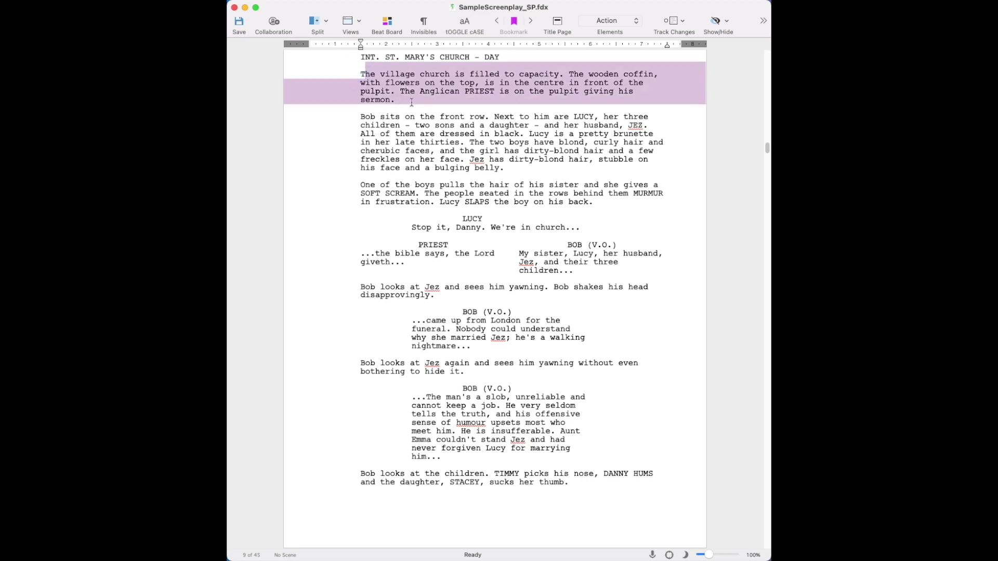
left_click(411, 102)
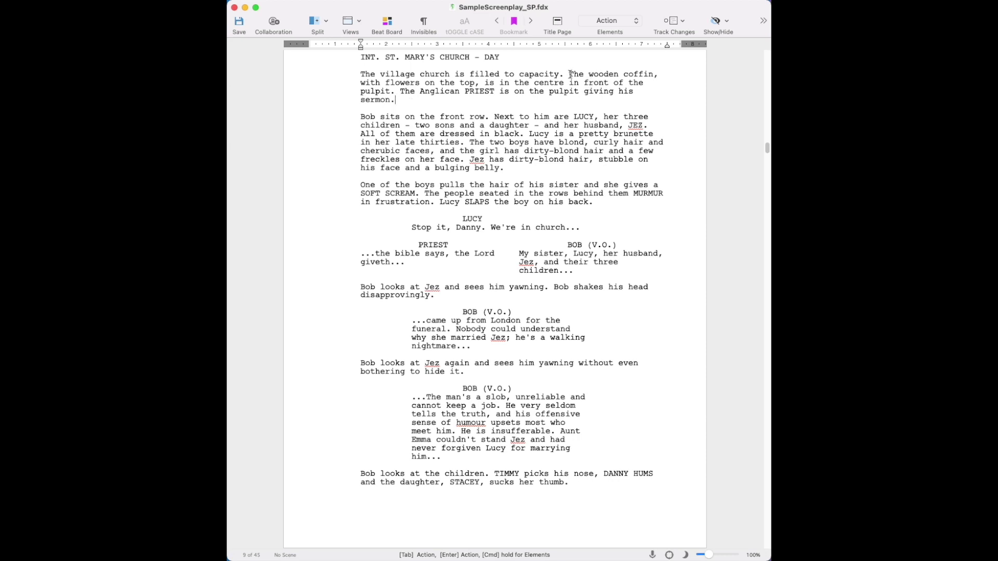
left_click_drag(568, 74, 399, 92)
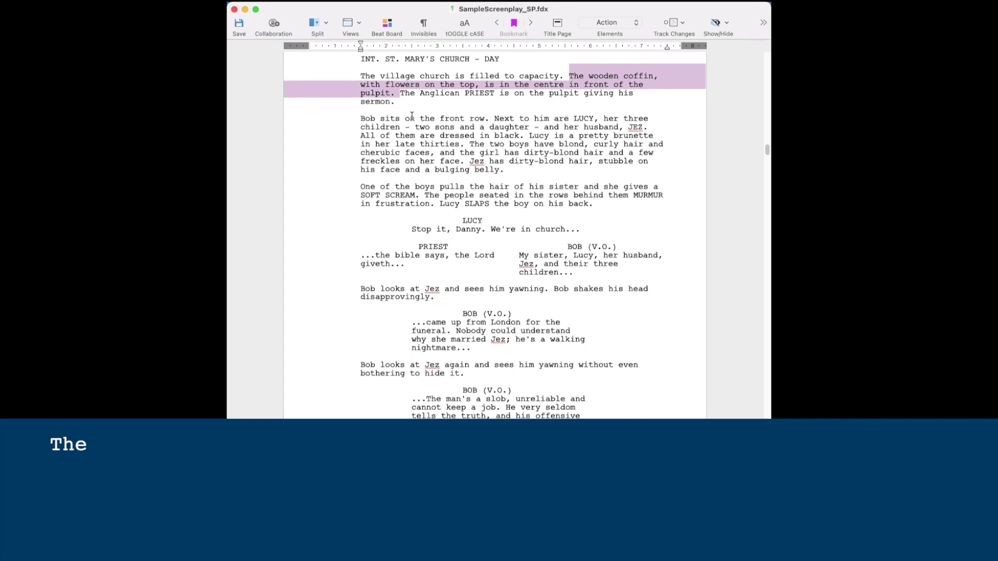
double_click(370, 84)
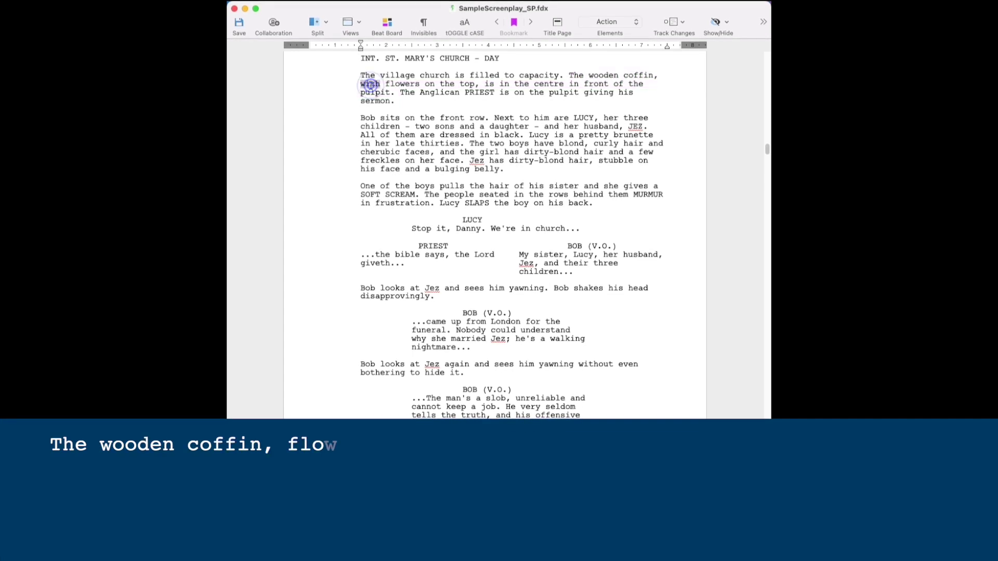
key("BackSpace")
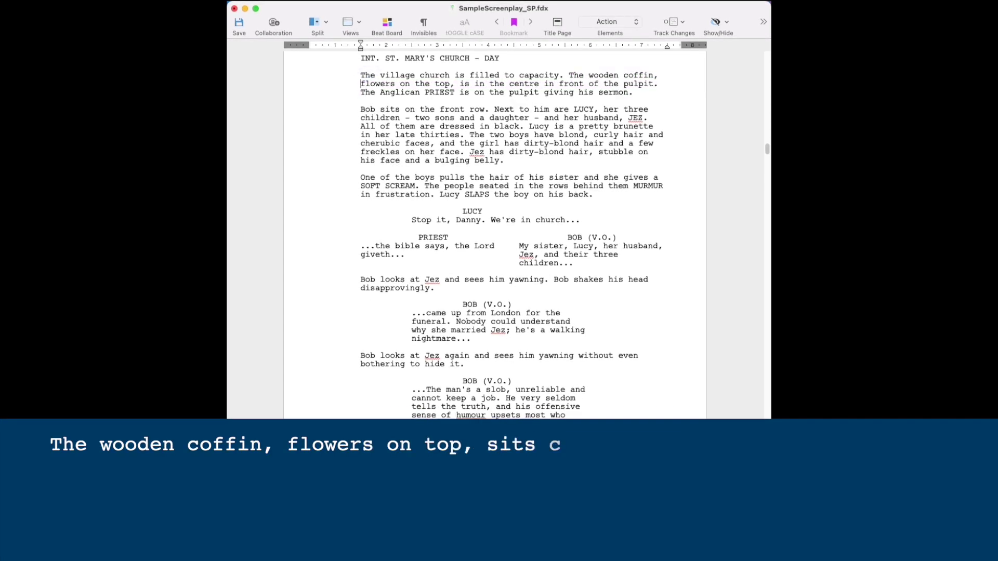
double_click(423, 84)
key("BackSpace")
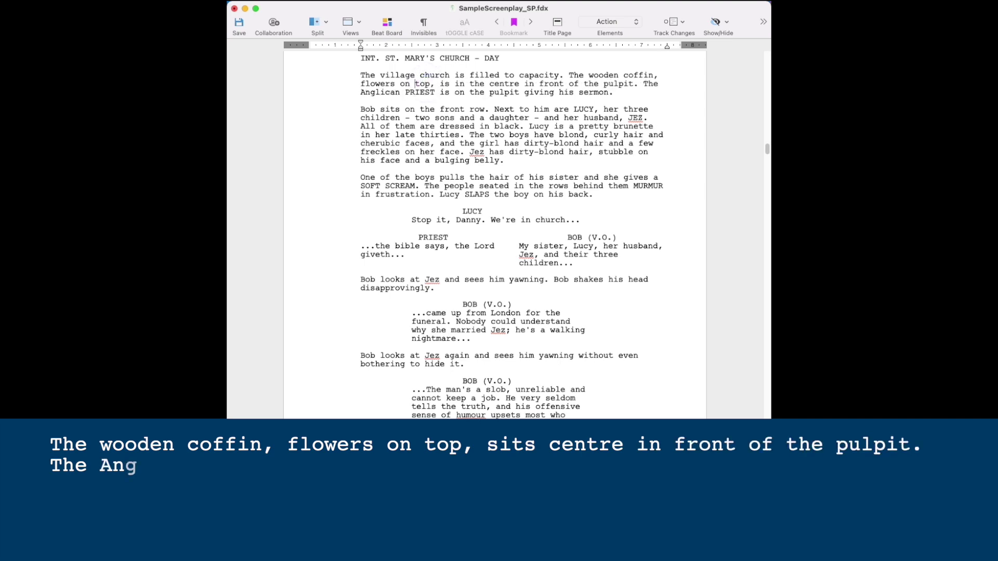
Change 'is in the' to 'sits', PRIEST 'on' to 'at' the pulpit, and Bob sits 'in' the front row
left_click_drag(440, 84, 483, 83)
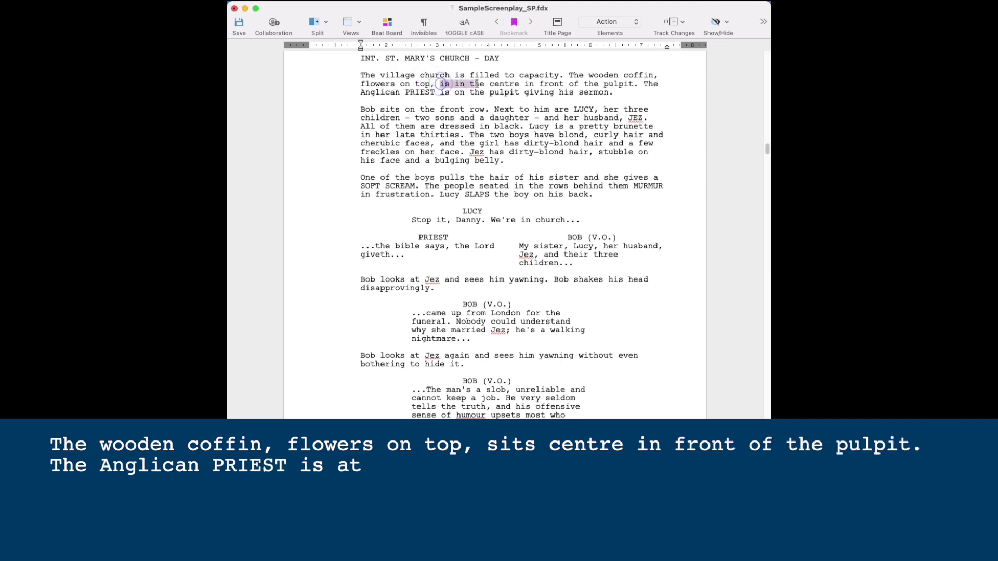
type("sits")
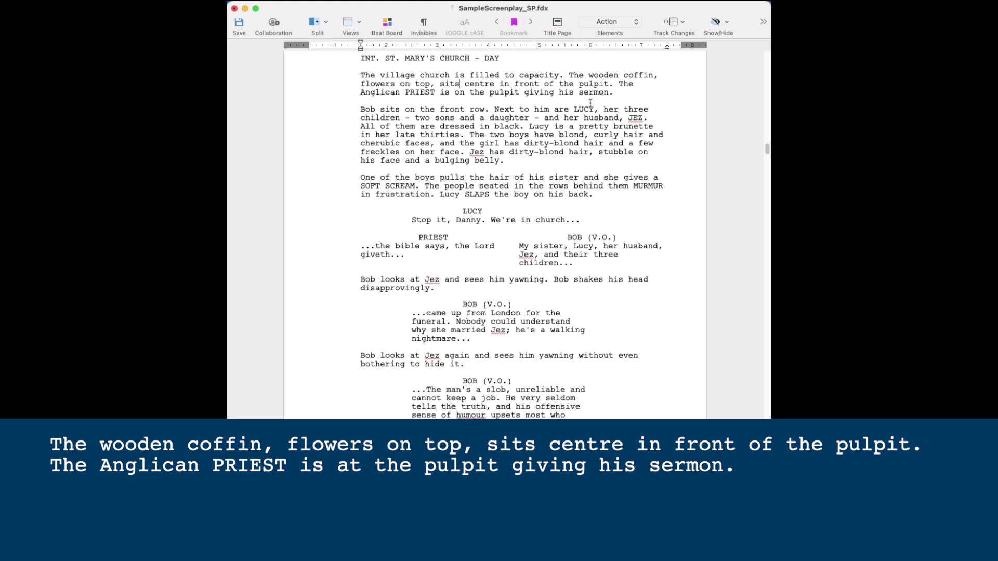
double_click(459, 93)
type("at")
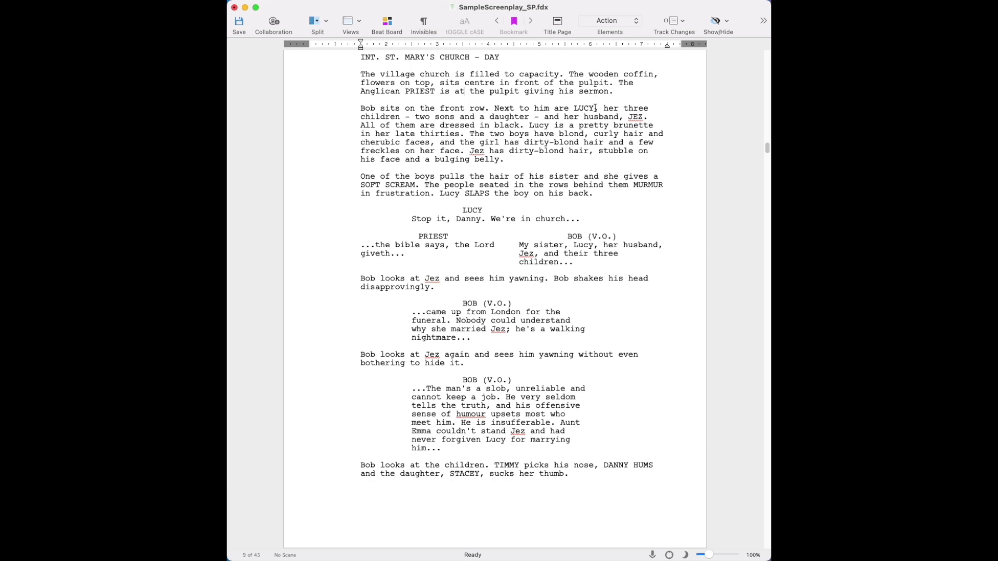
left_click(408, 109)
type("in the front")
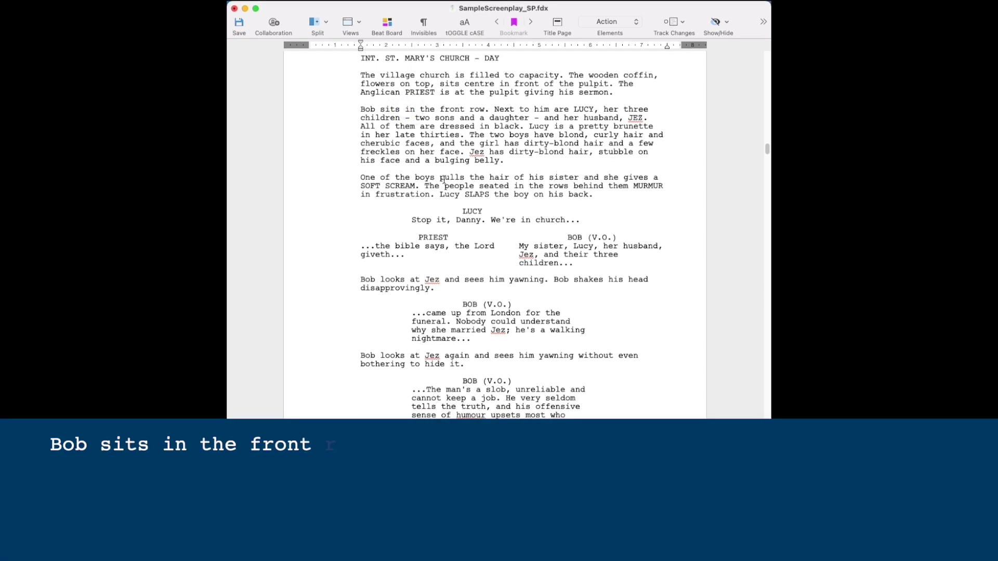